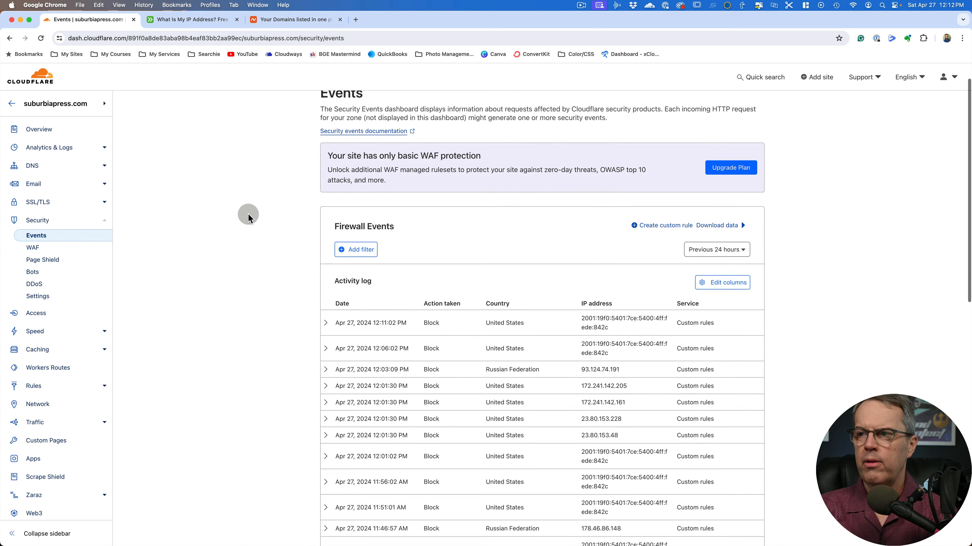
Review the dates, actions, countries and IP addresses in the Firewall Events activity log
scroll(564, 305, "down", 10)
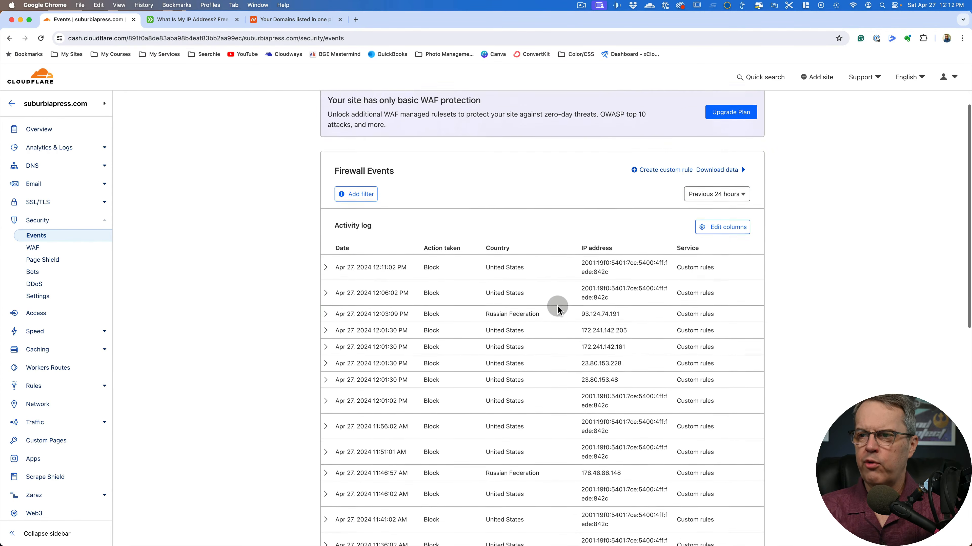
scroll(557, 304, "down", 1)
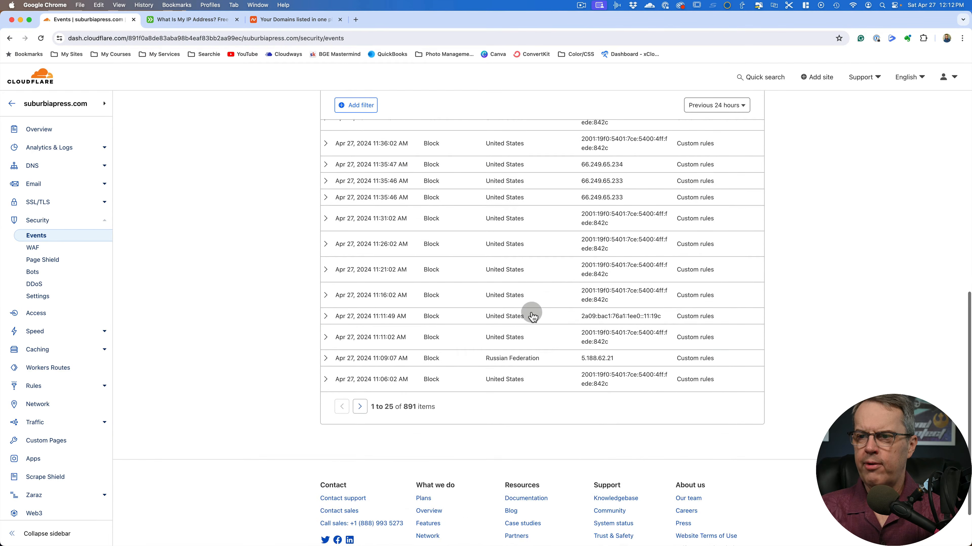
scroll(469, 391, "up", 3)
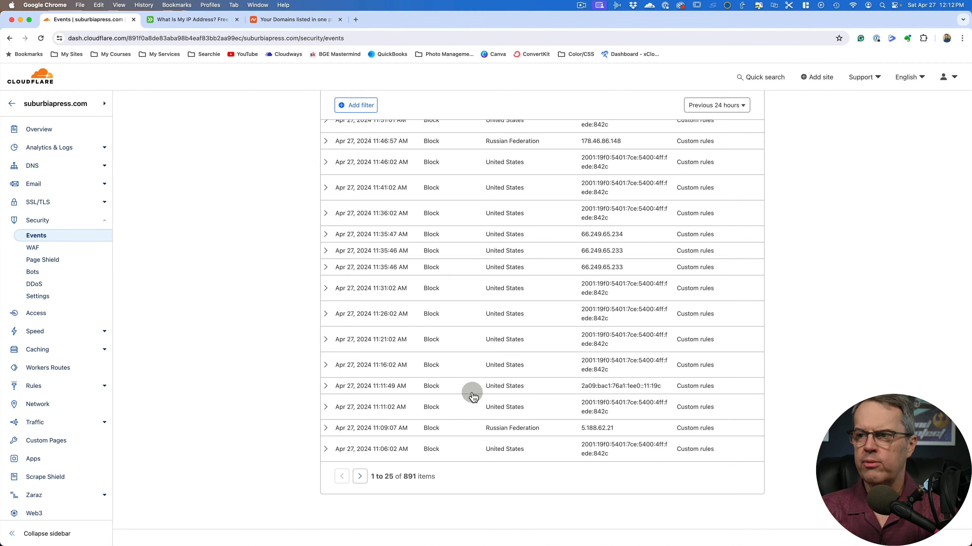
scroll(473, 396, "up", 4)
scroll(473, 395, "up", 6)
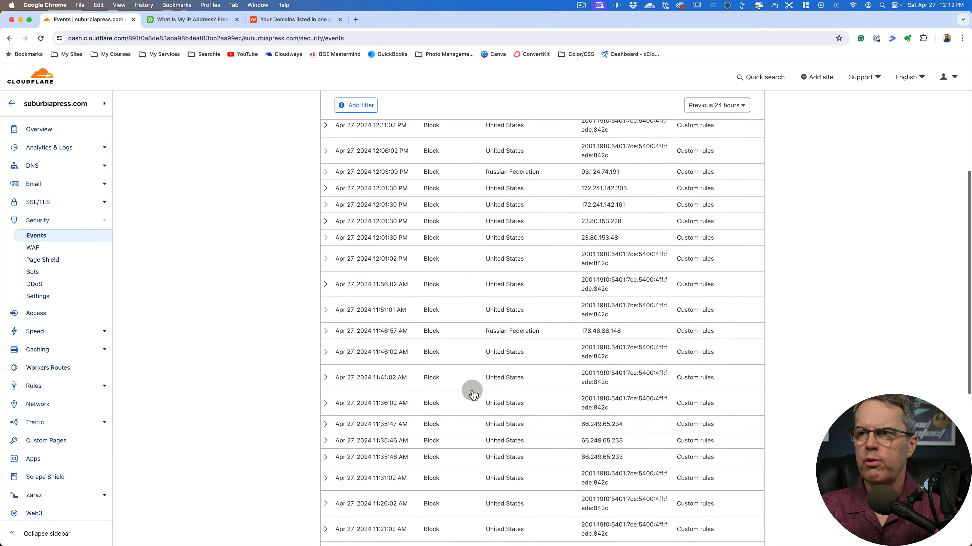
scroll(473, 394, "up", 1)
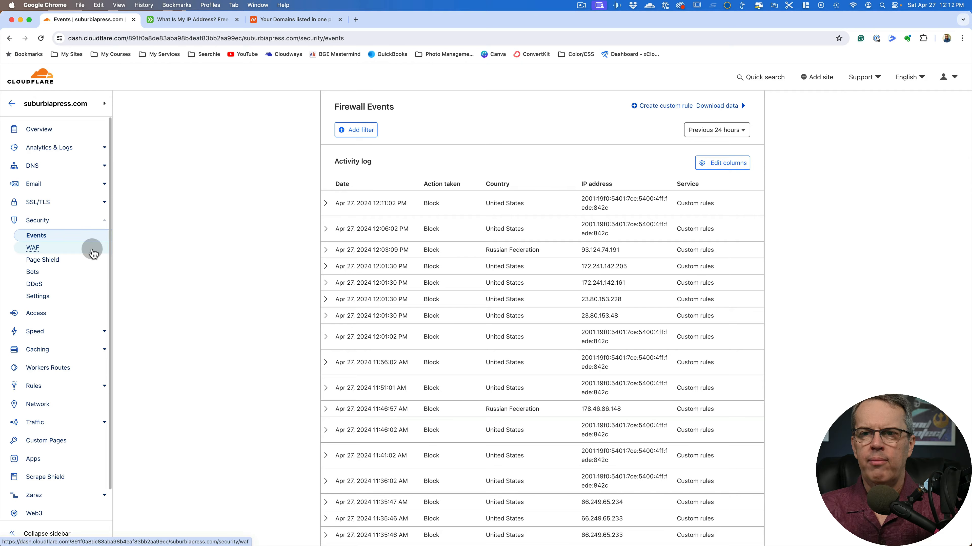
View the Bots security settings for Bot Fight Mode and the Scrape Shield content protection settings
left_click(34, 273)
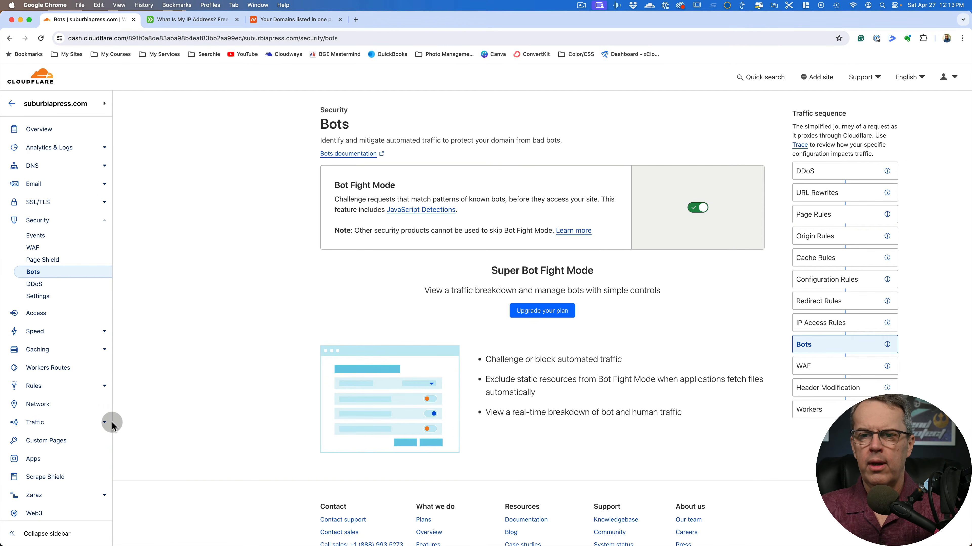
left_click(43, 478)
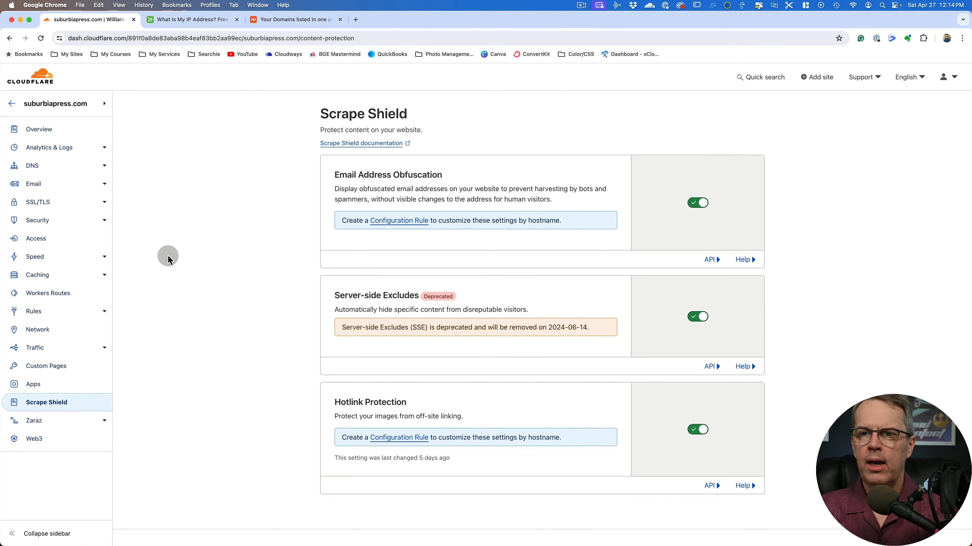
Open the Protect WP rule from the site's WAF custom rules and view its full match conditions and action
left_click(37, 222)
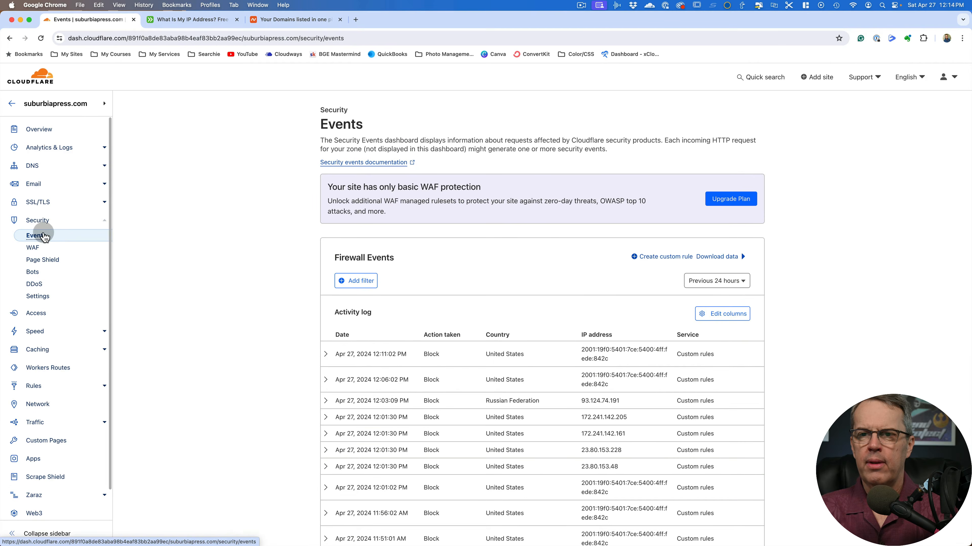
left_click(32, 249)
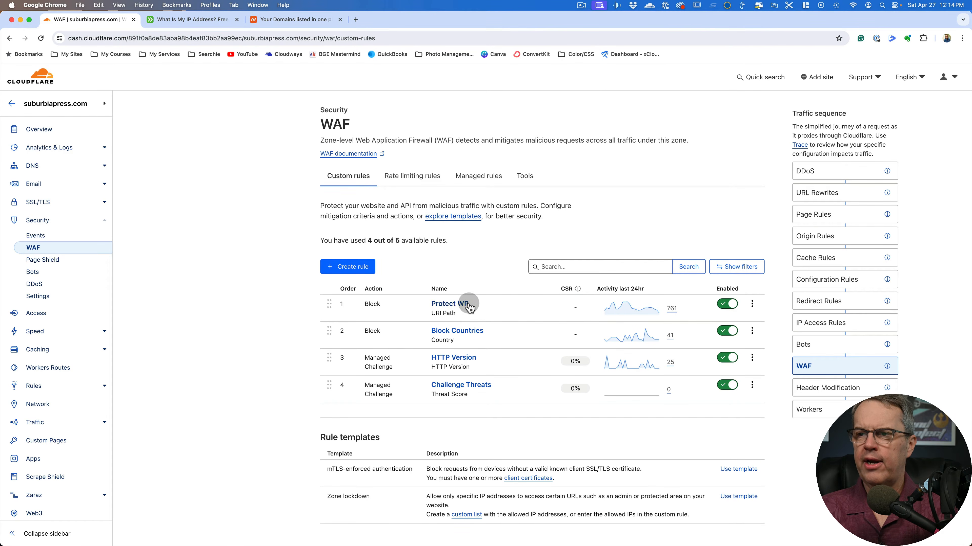
left_click(457, 304)
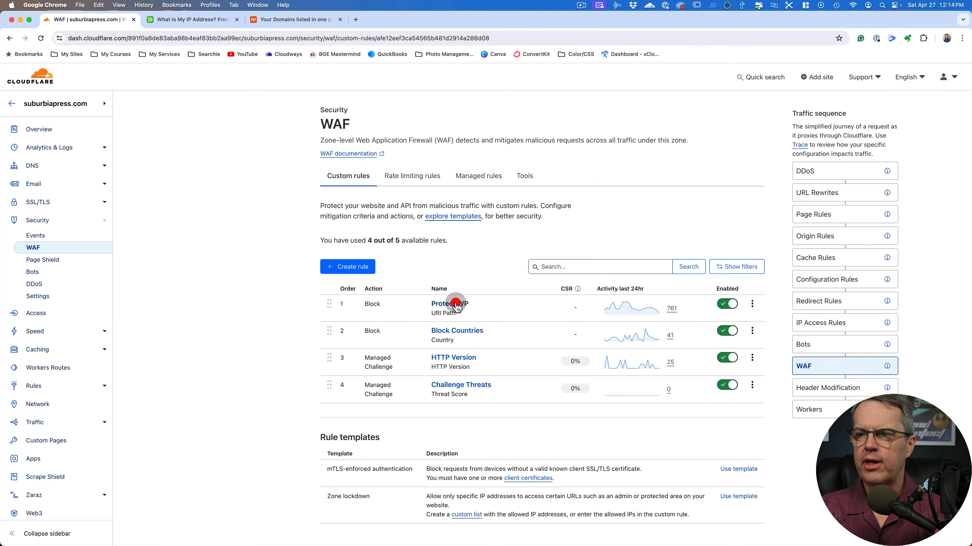
scroll(280, 301, "down", 2)
scroll(280, 301, "down", 1)
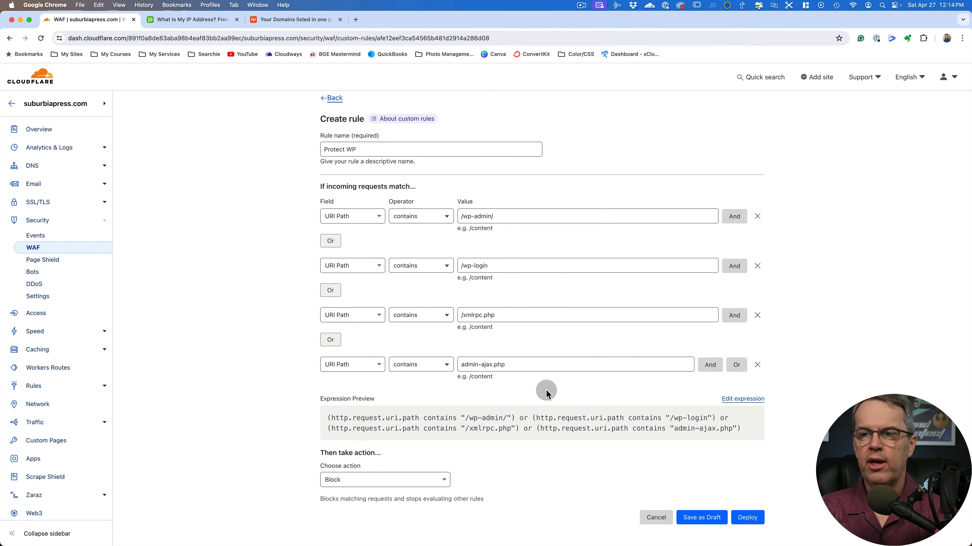
Look through the available match fields for the /wp-admin/ condition, leaving URI Path selected
left_click(360, 217)
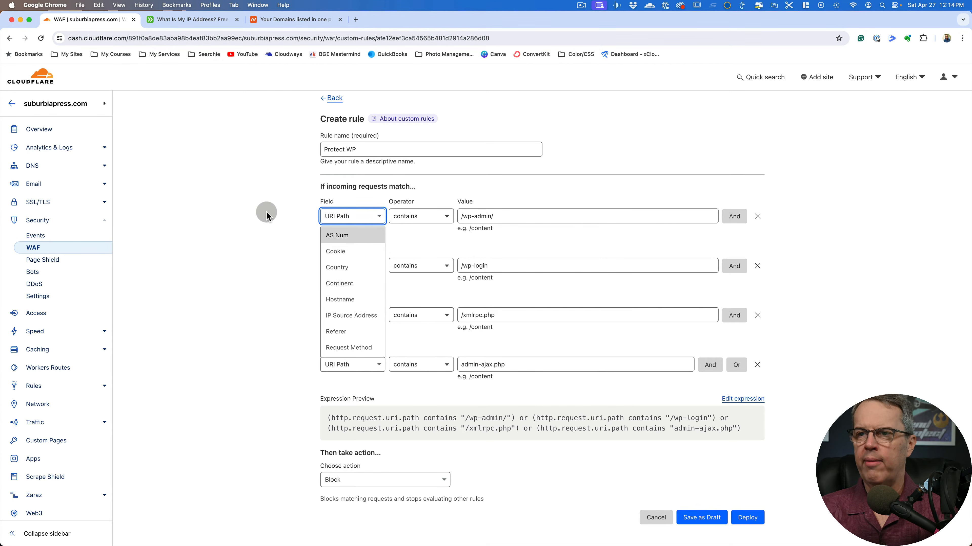
scroll(347, 303, "down", 5)
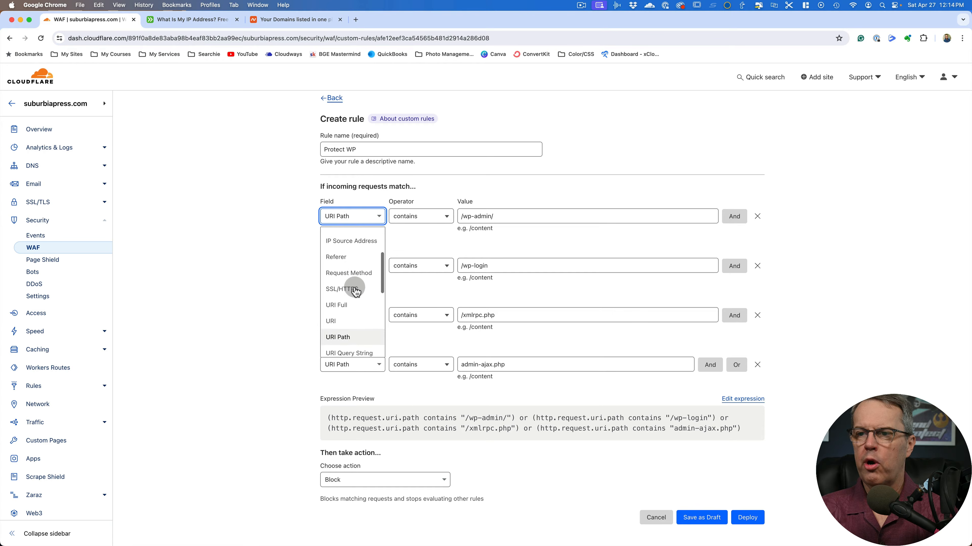
left_click(238, 273)
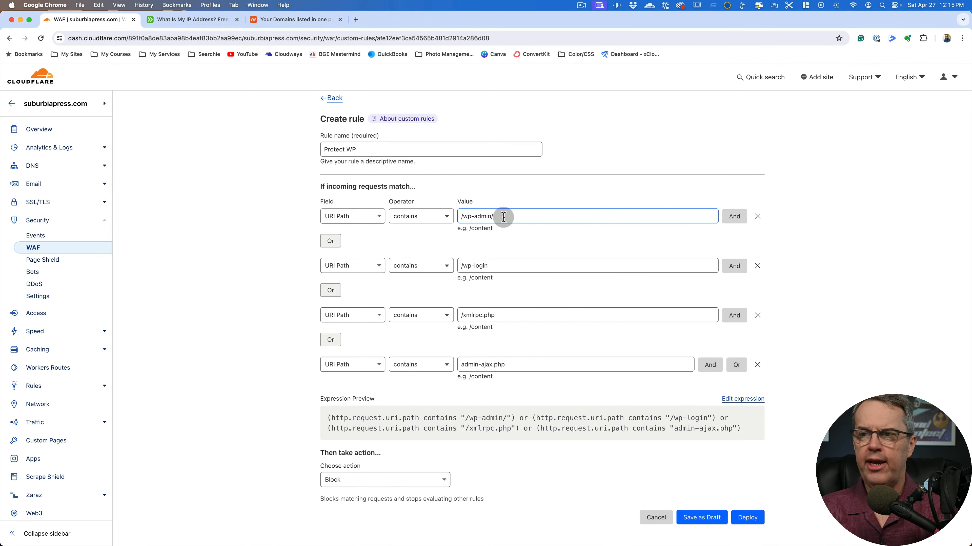
Examine the URI Path values, Or conditions and Block action of the Protect WP rule, leaving it without saving
left_click(500, 264)
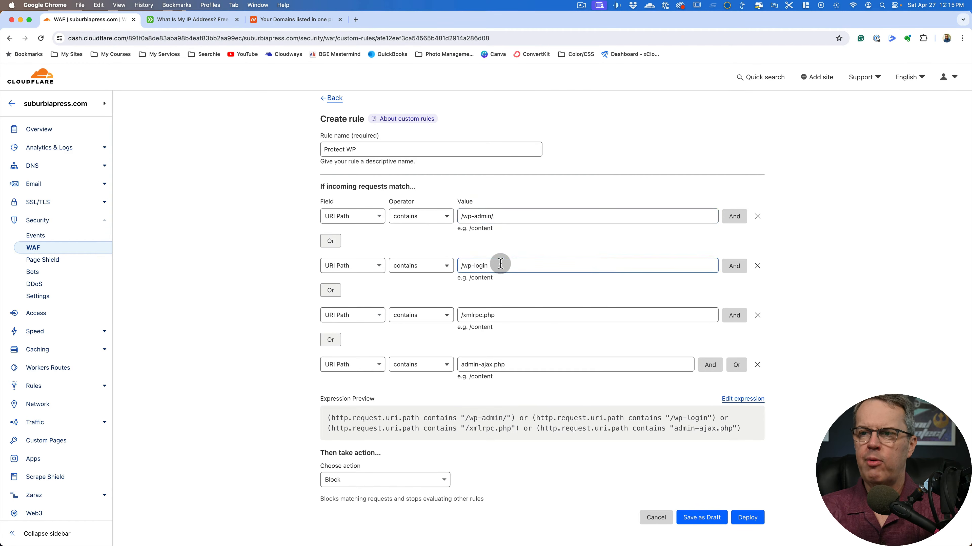
left_click(518, 312)
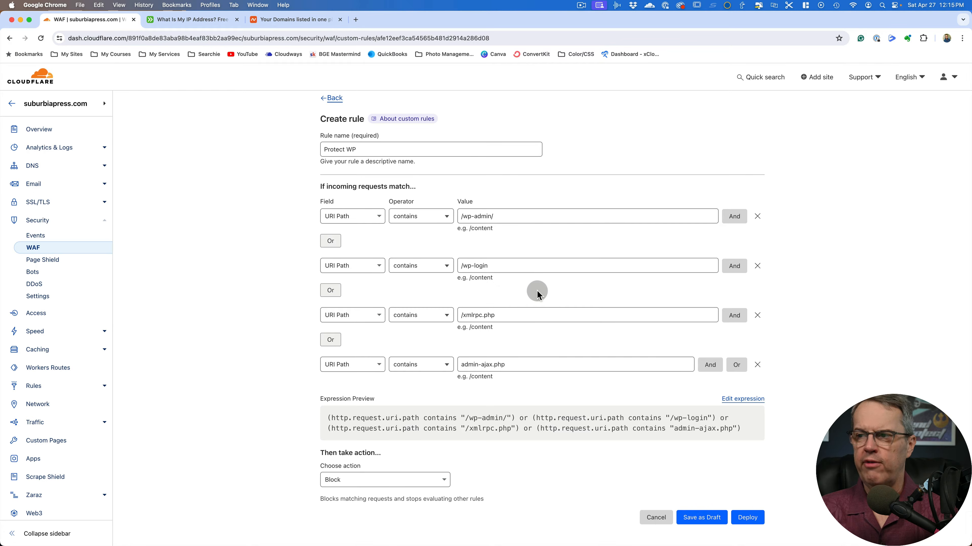
scroll(537, 294, "down", 1)
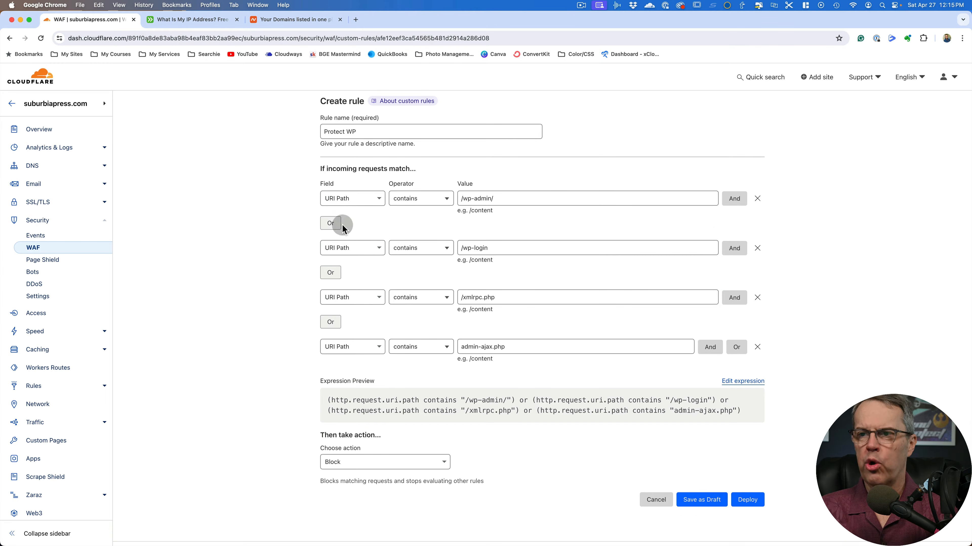
left_click(518, 248)
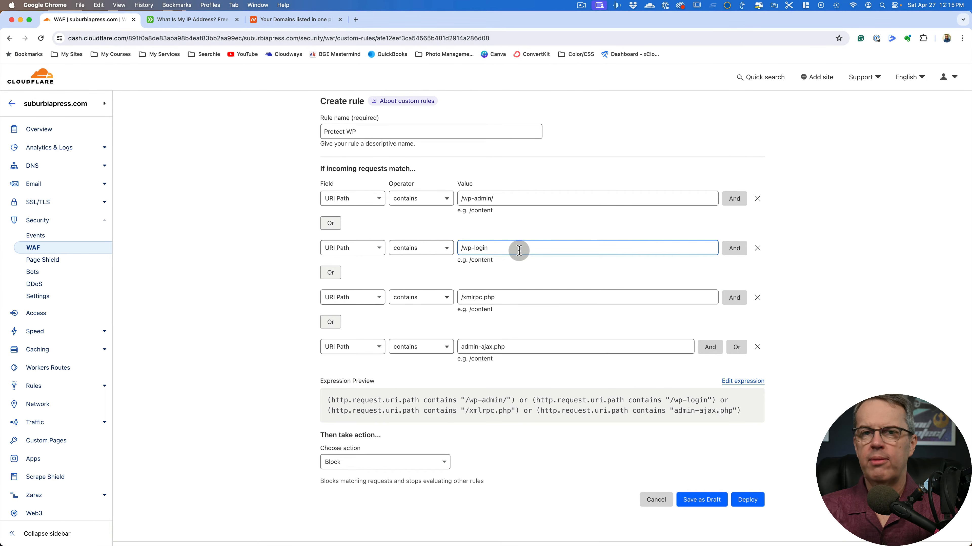
left_click(603, 417)
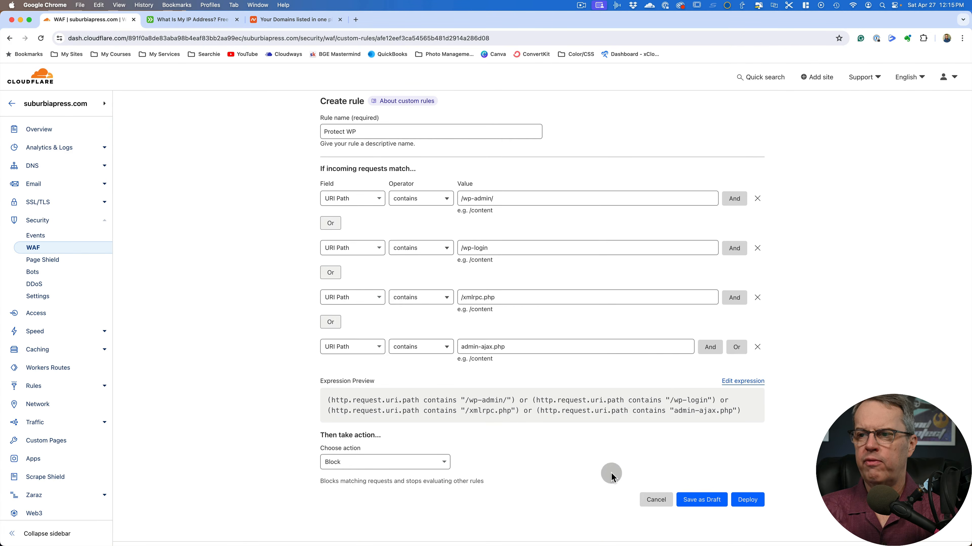
left_click(654, 501)
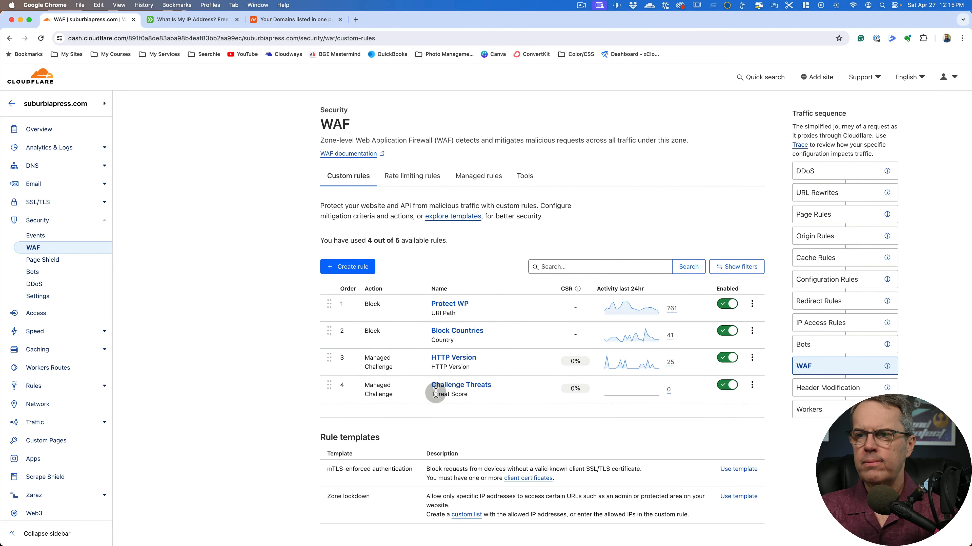
Inspect the conditions and actions of the Block Countries and HTTP Version rules, returning to the rules list without changes
left_click(467, 333)
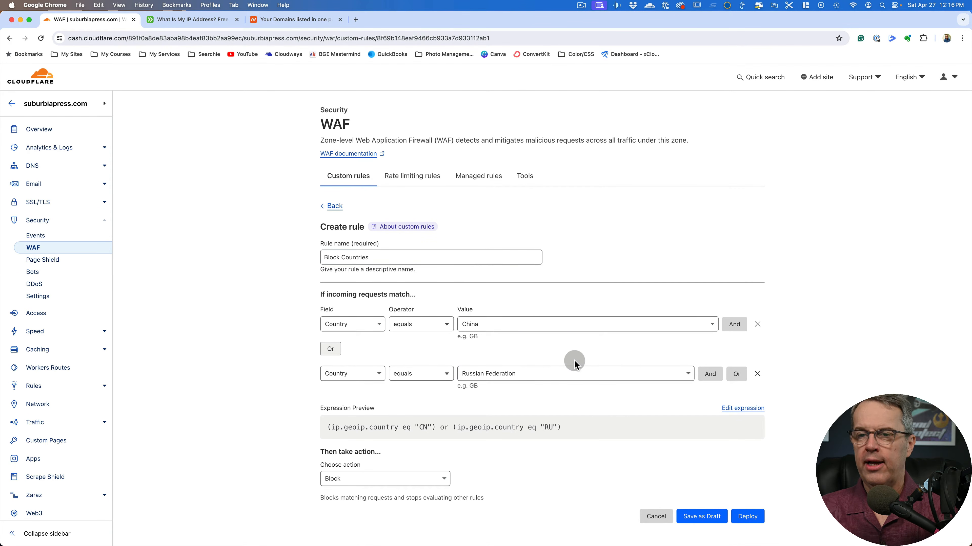
left_click(335, 207)
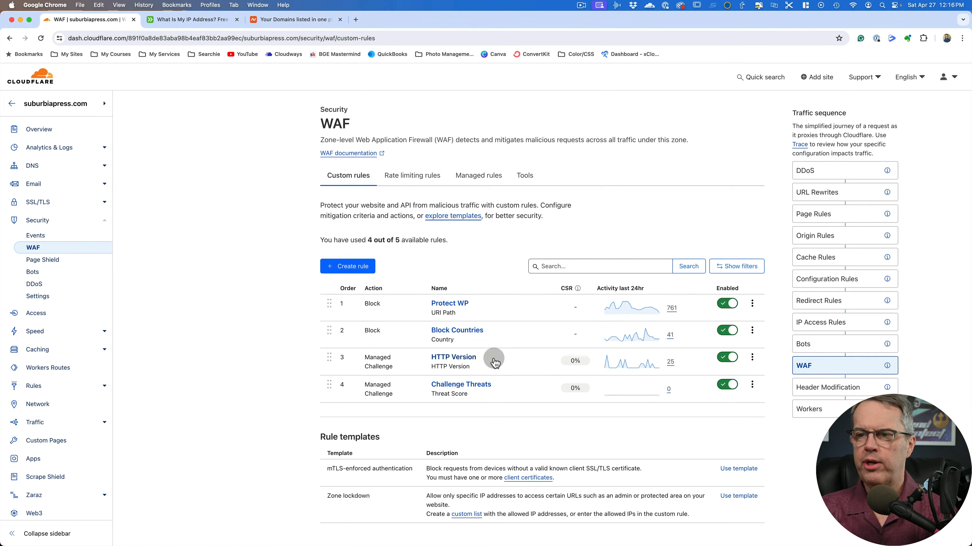
left_click(441, 358)
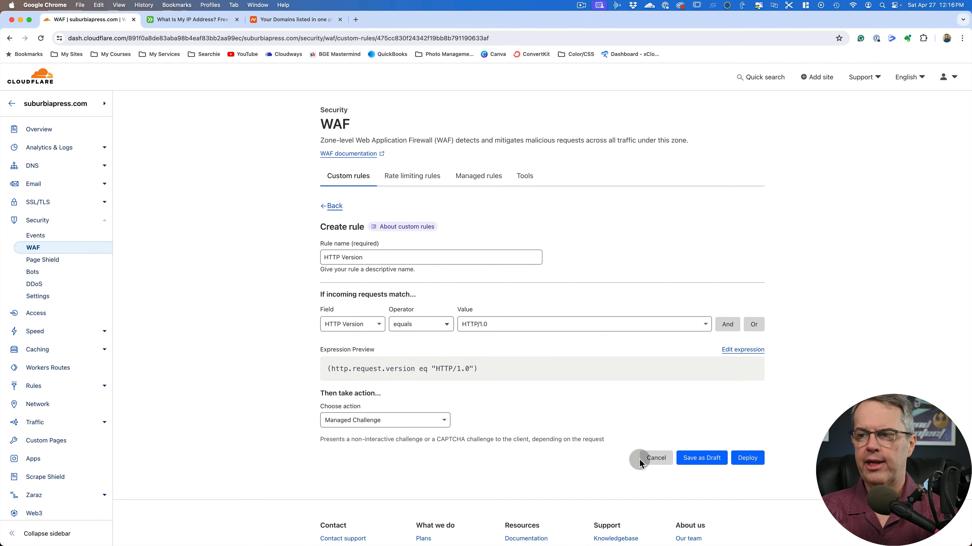
left_click(653, 457)
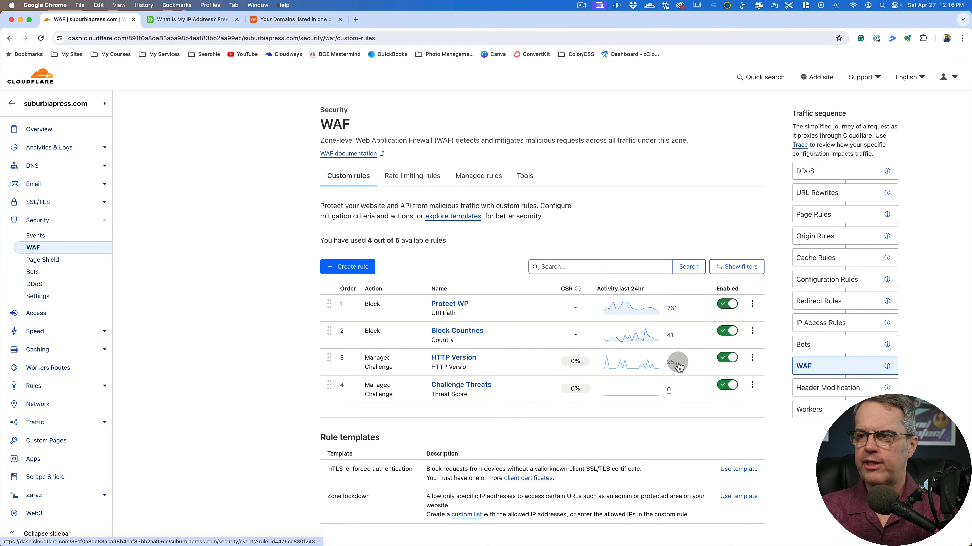
Inspect the Threat Score condition and action of the Challenge Threats rule, leaving it without saving
left_click(476, 386)
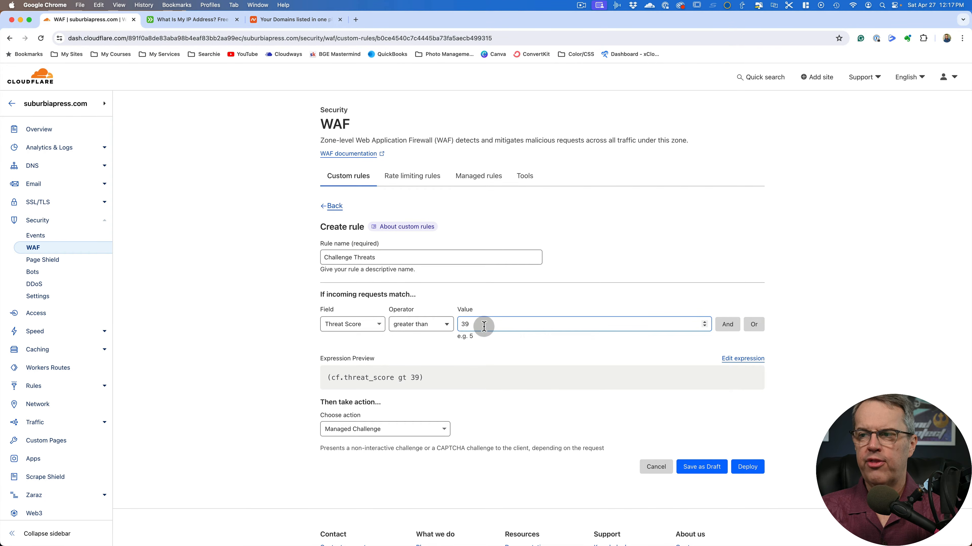
left_click(532, 351)
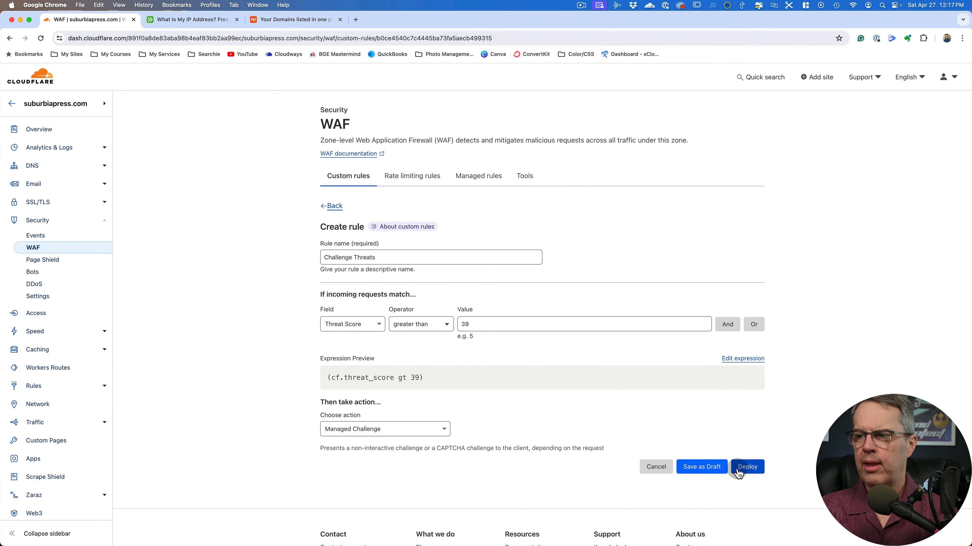
left_click(652, 466)
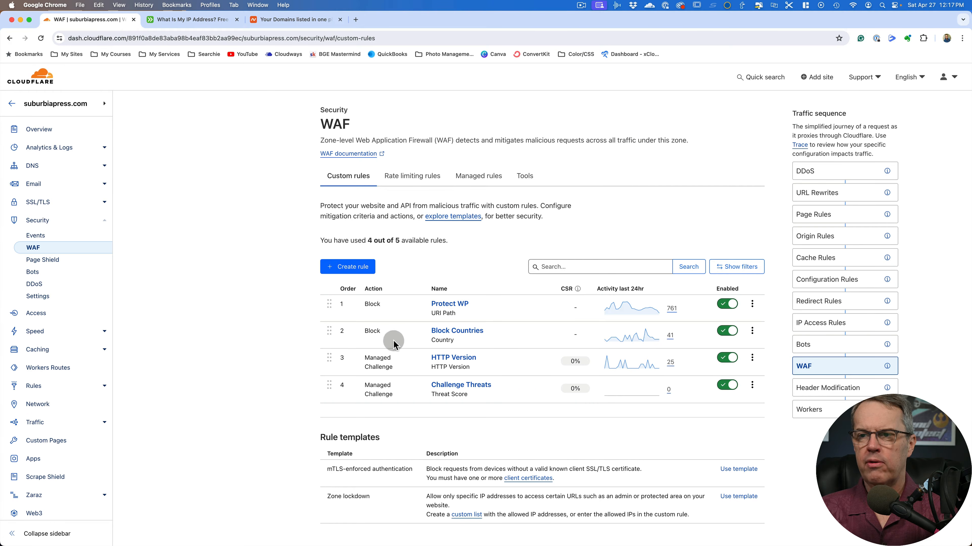
Move the Challenge Threats rule to first place in the custom rules order and return it to fourth place
scroll(327, 383, "down", 1)
left_click_drag(327, 385, 318, 331)
left_click(272, 375)
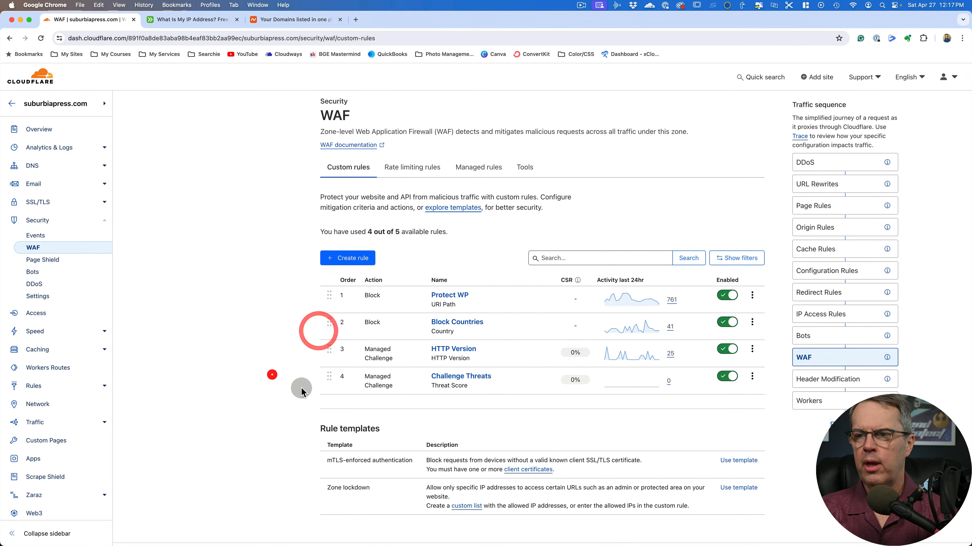
left_click_drag(328, 380, 328, 299)
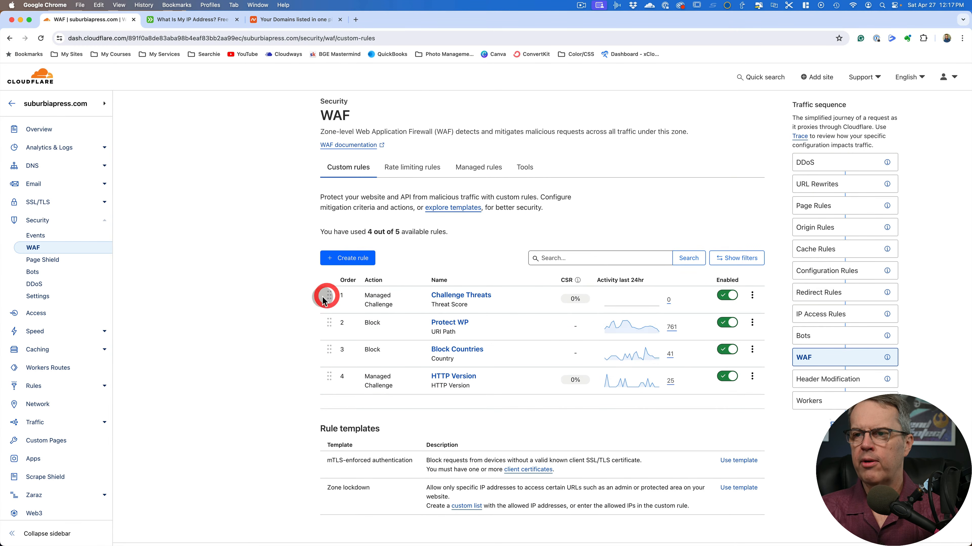
left_click(485, 302)
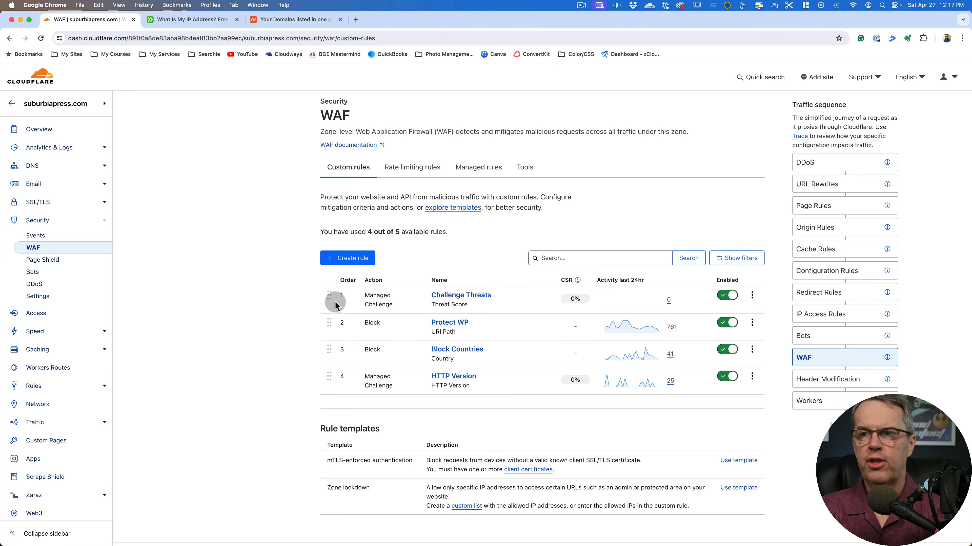
left_click_drag(329, 293, 334, 382)
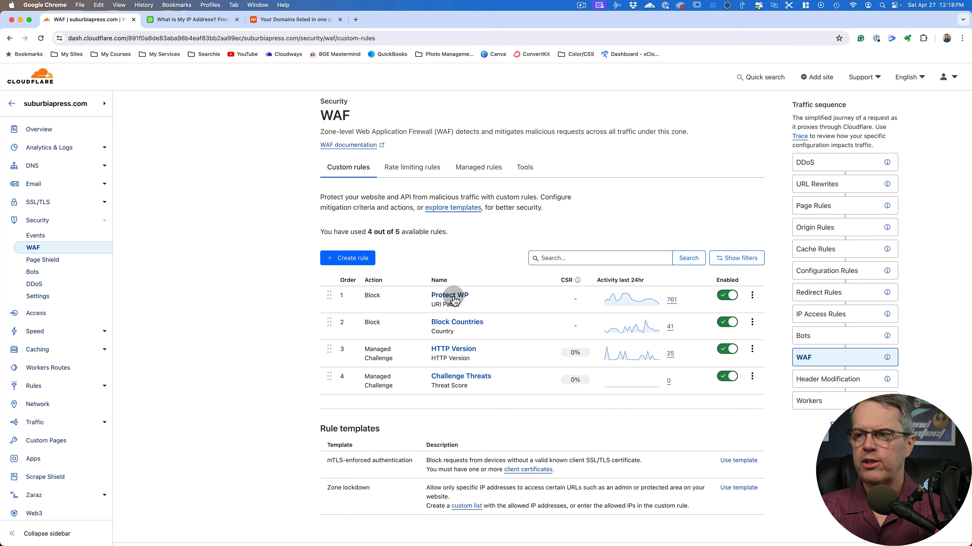
View the WAF IP Access Rules and open the bookmarked Suburbia Press WordPress login page in a new browser tab
left_click(526, 168)
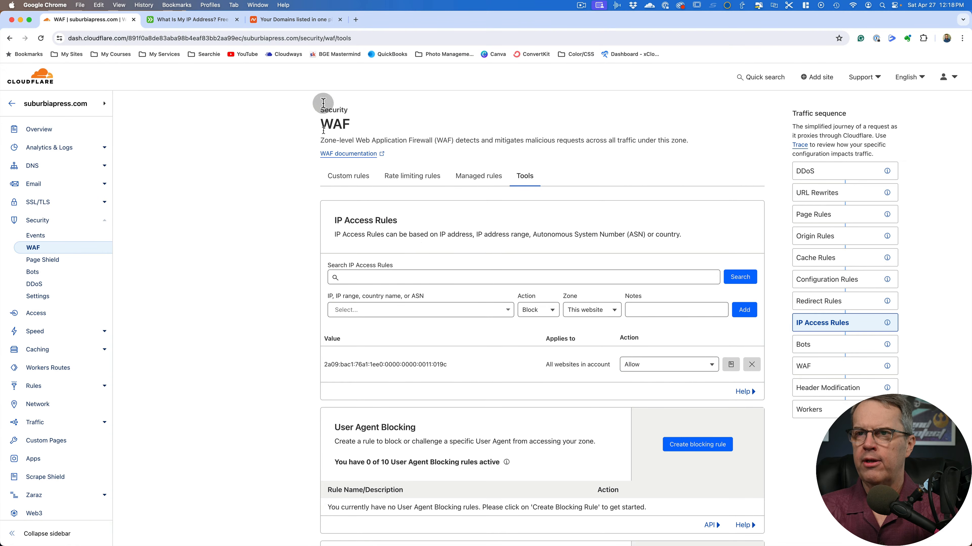
left_click(355, 19)
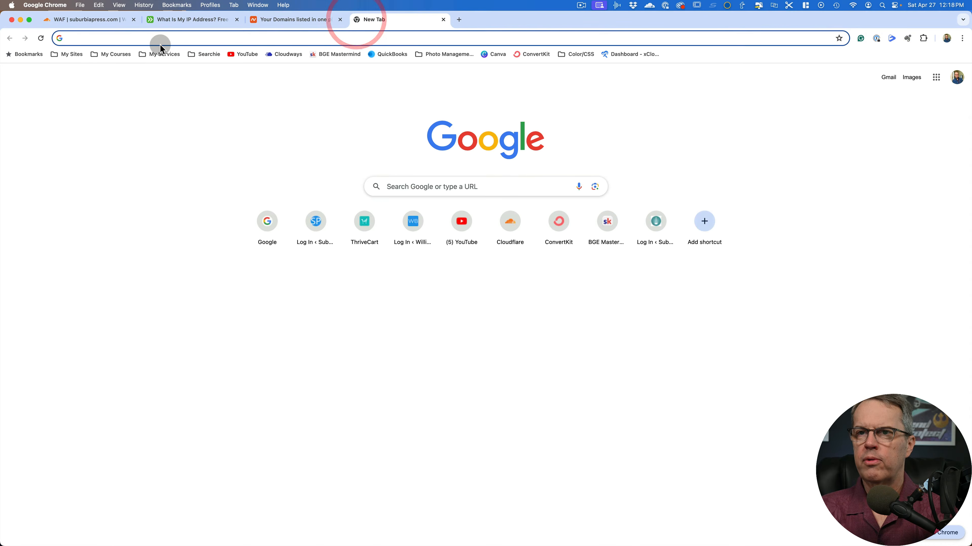
left_click(70, 54)
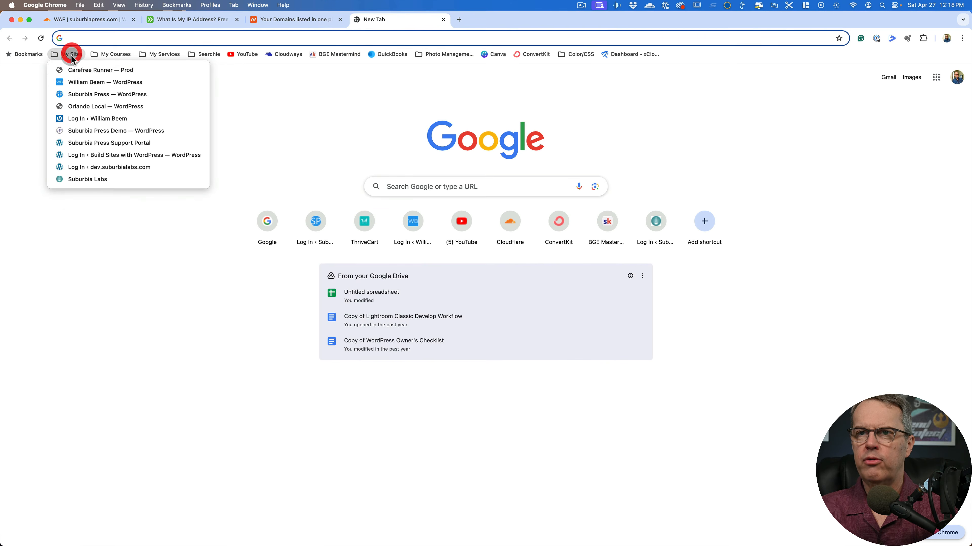
left_click(89, 94)
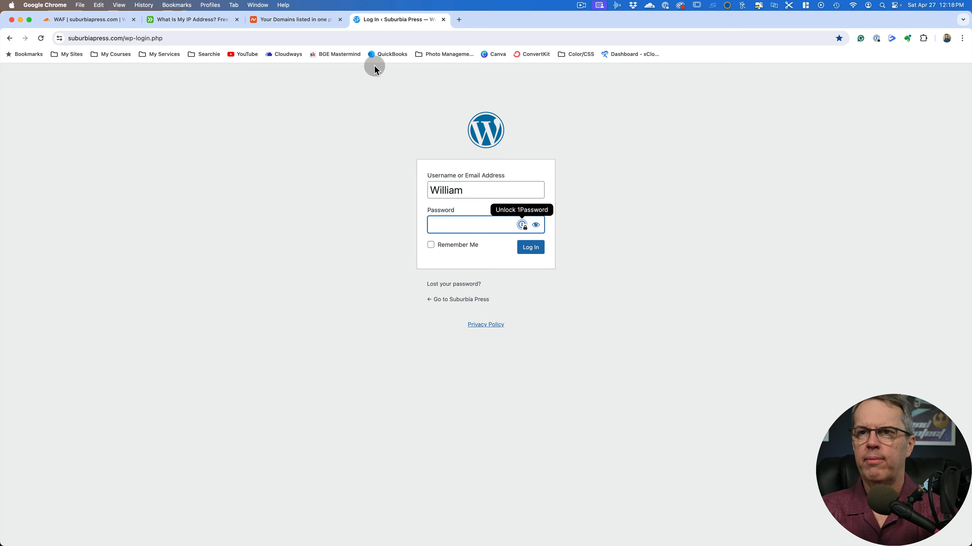
Close the WordPress login tab and delete the existing Allow rule for the IPv6 address from the IP Access Rules
left_click(445, 20)
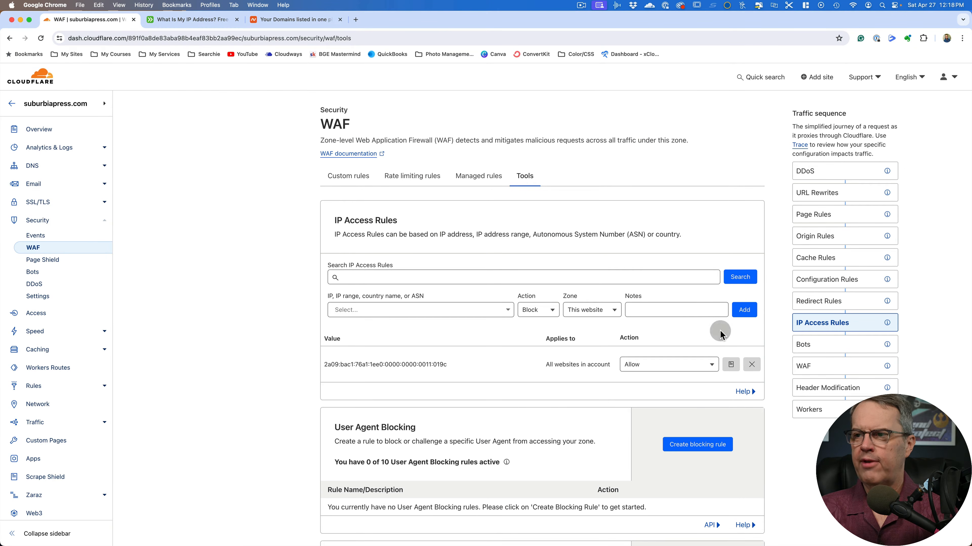
left_click(751, 364)
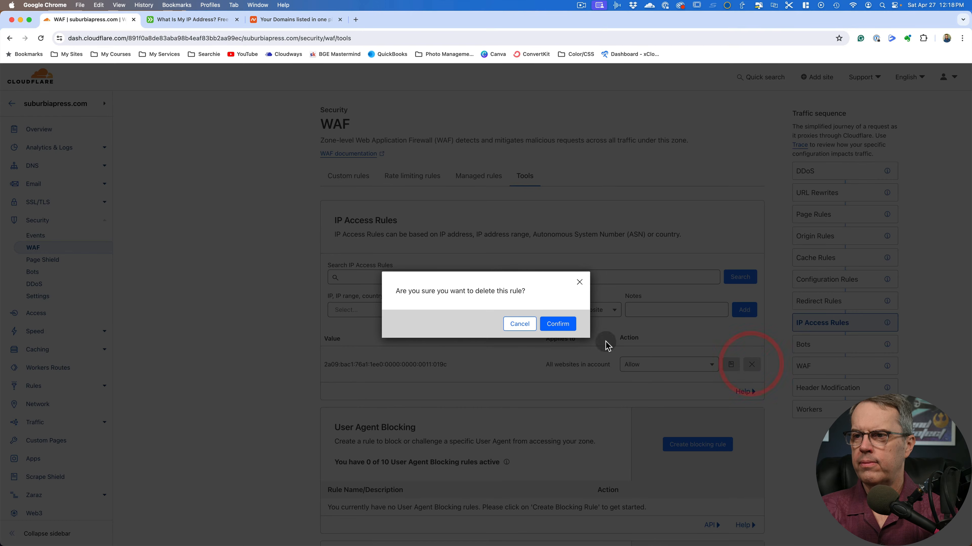
left_click(558, 325)
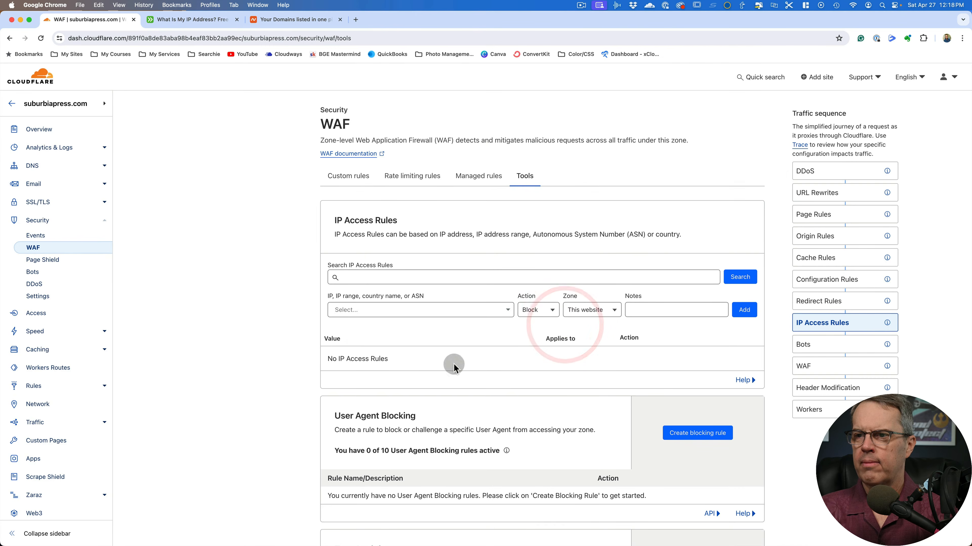
left_click(290, 348)
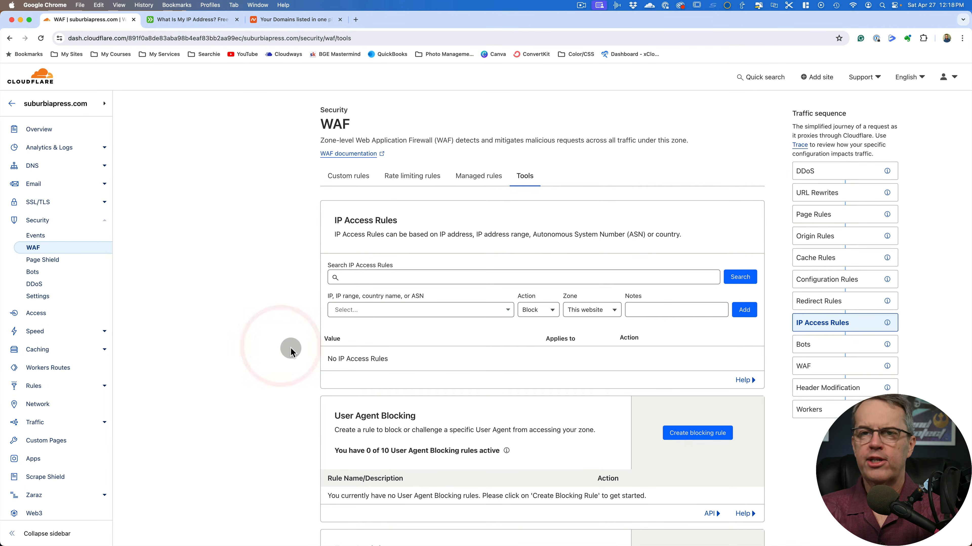
left_click(291, 349)
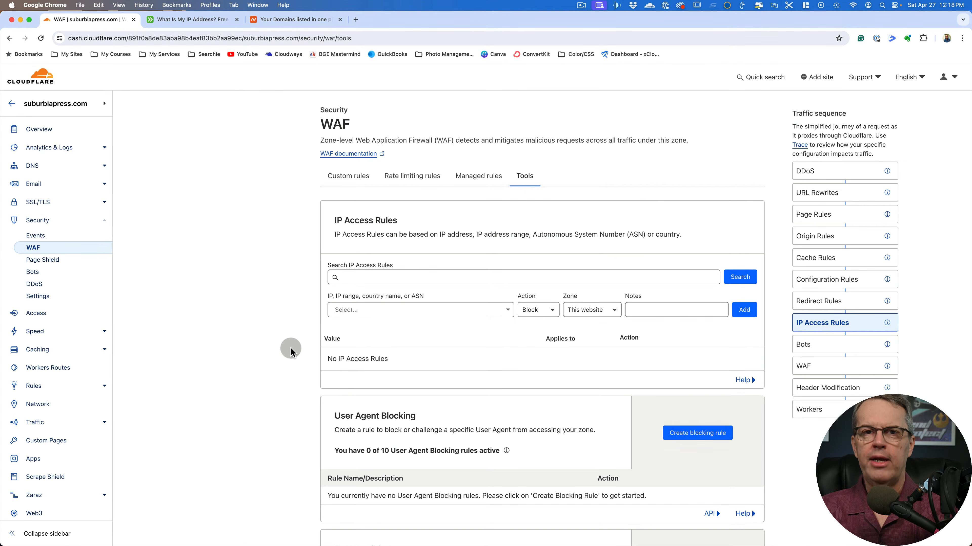
Open the bookmarked Suburbia Press login page in a new browser tab to test access without the allow rule
left_click(355, 19)
left_click(66, 54)
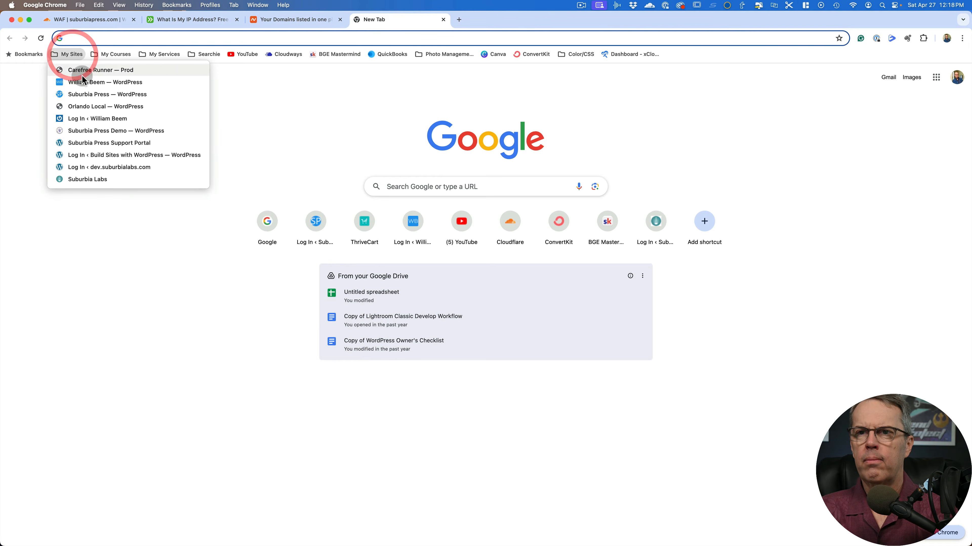
left_click(85, 94)
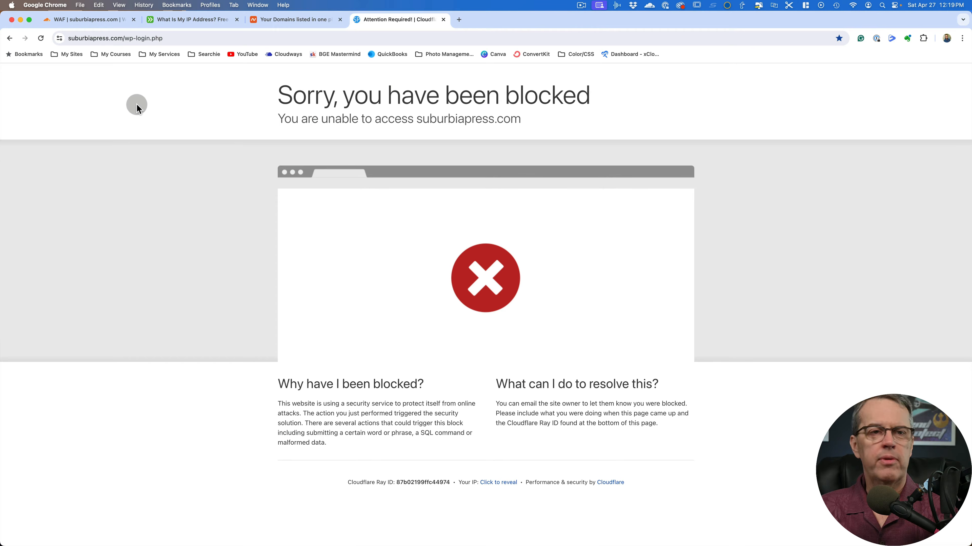
Reload the What Is My IP Address page on ipaddress.com and copy the current IPv6 address
left_click(106, 23)
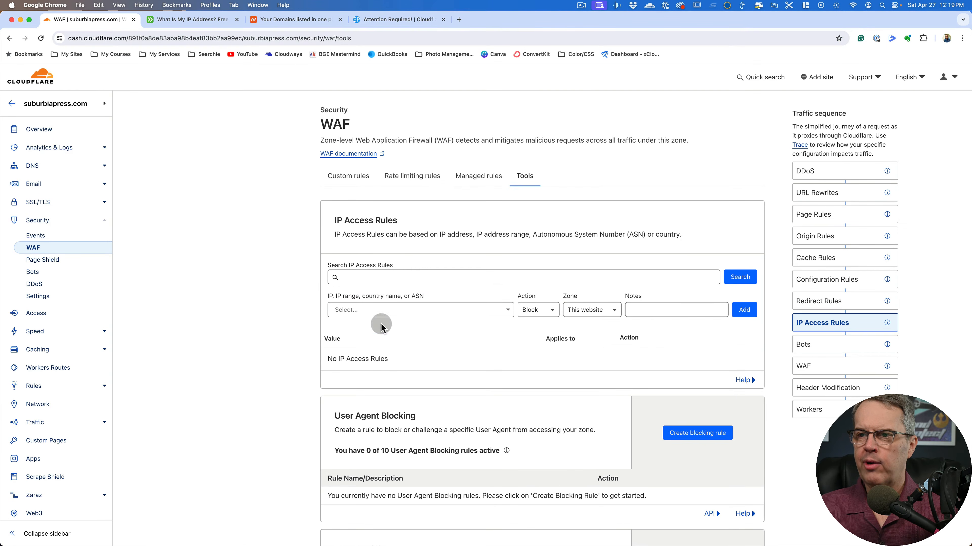
left_click(408, 306)
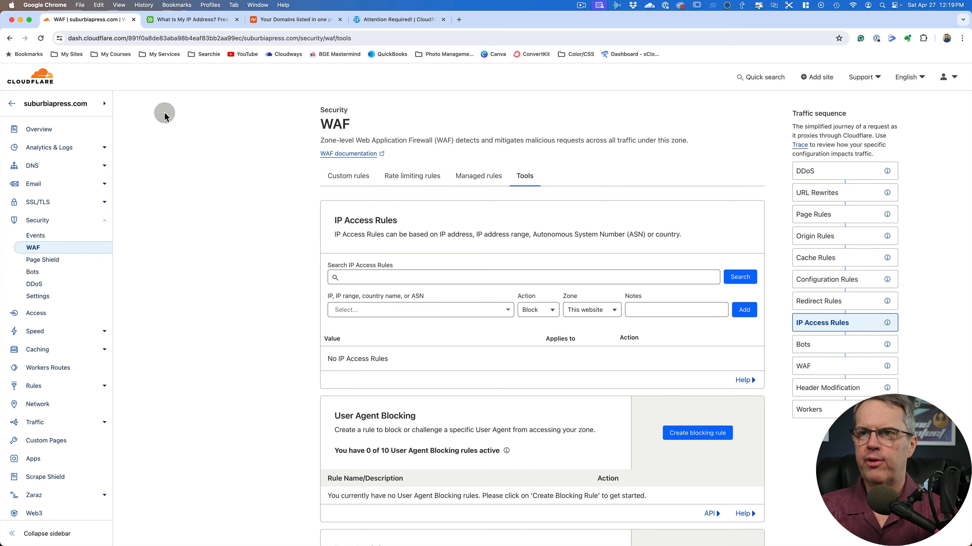
left_click(188, 22)
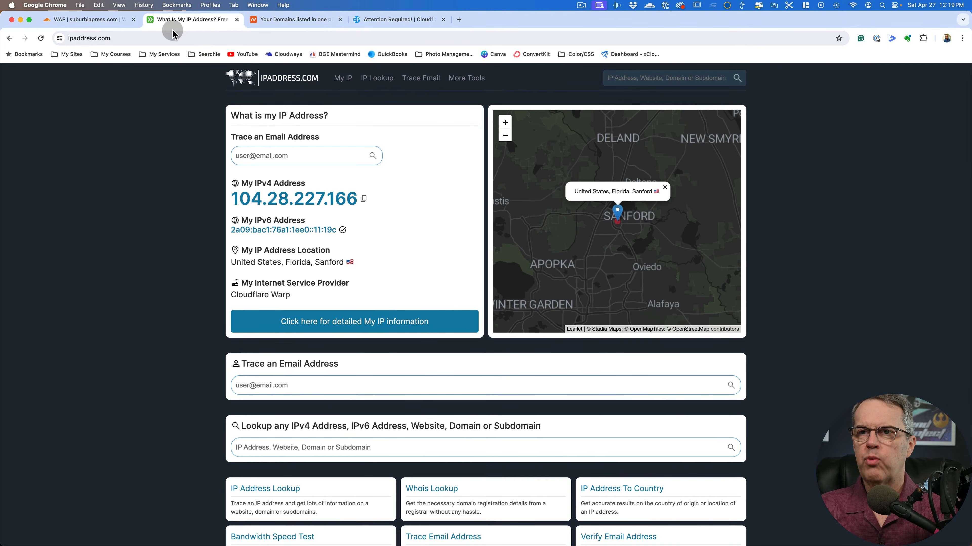
left_click(153, 38)
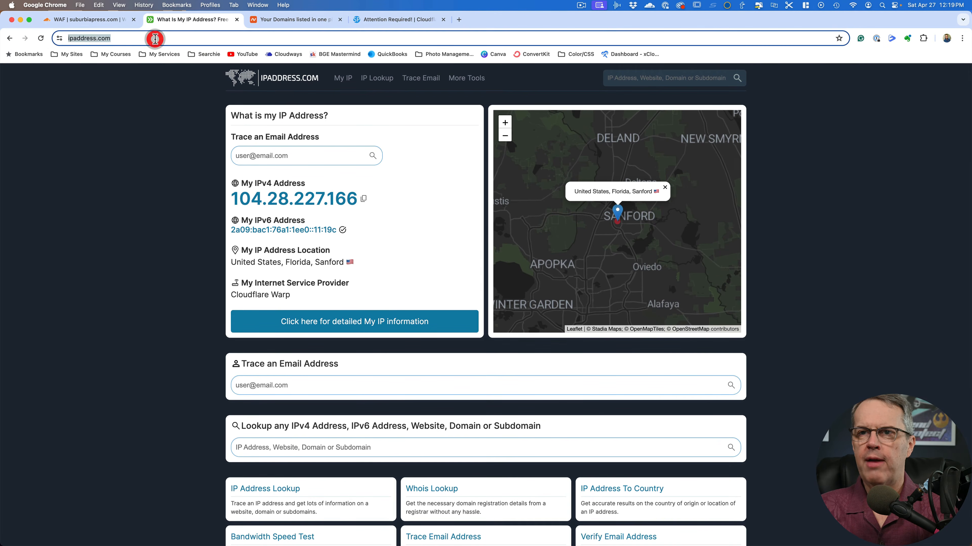
left_click(41, 38)
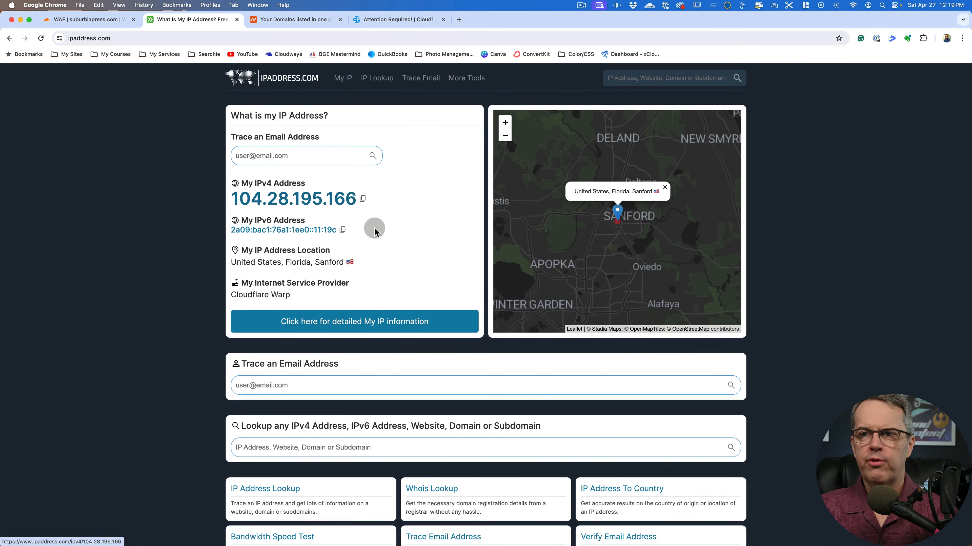
left_click(343, 230)
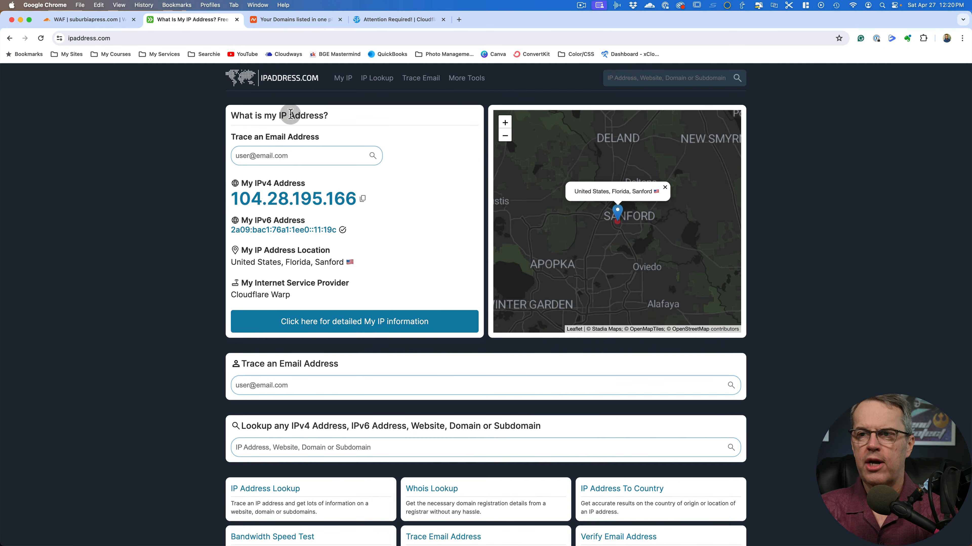
Add a Cloudflare IP access rule with the action Allow for 2a09:bac1:76a1:1ee0::11:19c, covering all websites in the account
left_click(88, 19)
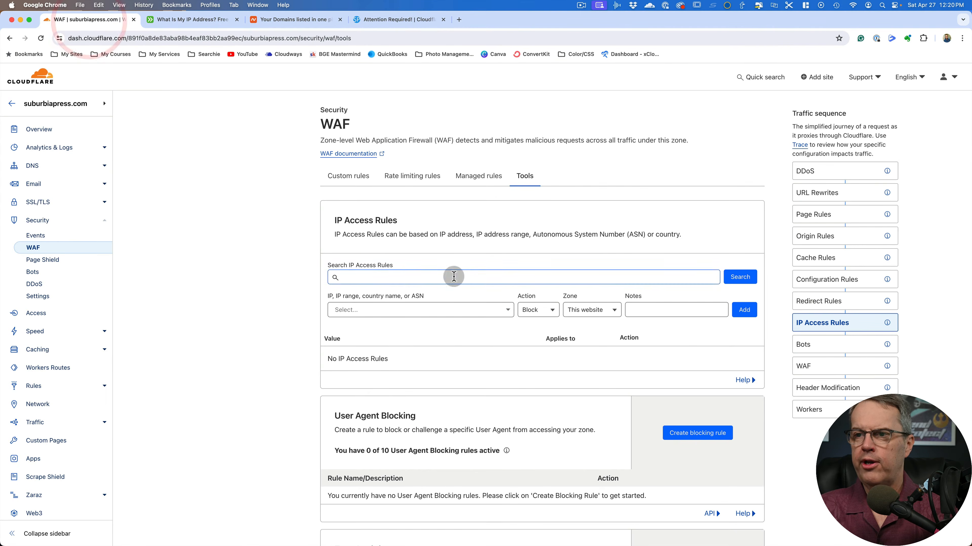
left_click(470, 311)
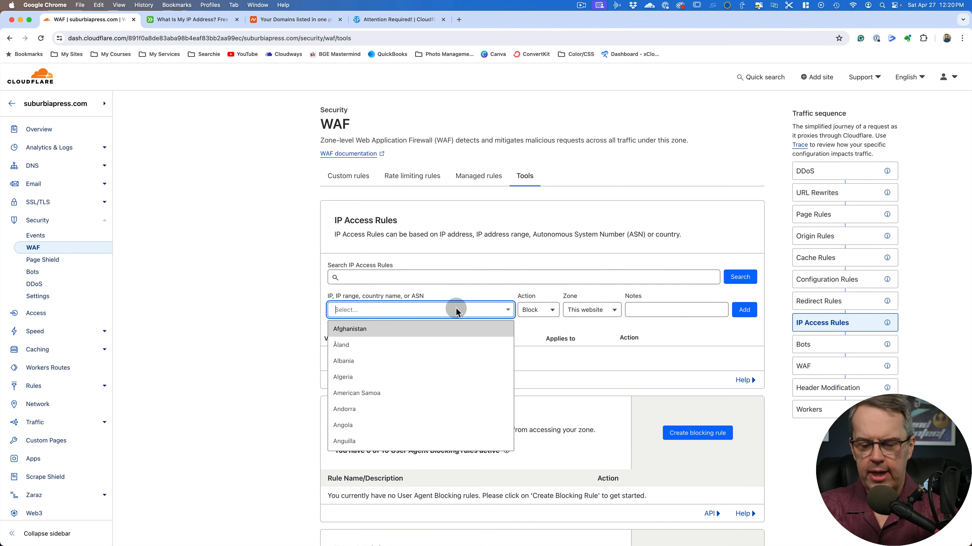
key("super+v")
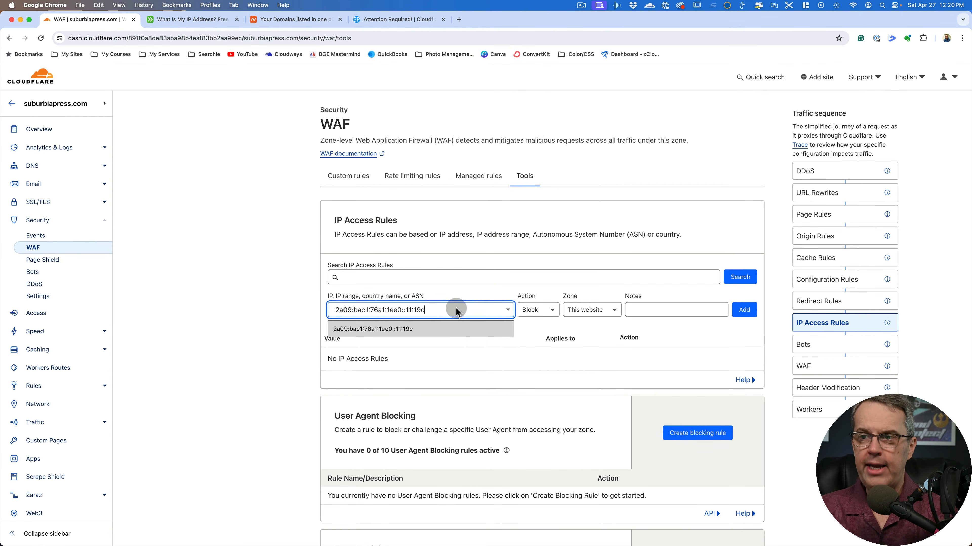
left_click(377, 330)
left_click(542, 312)
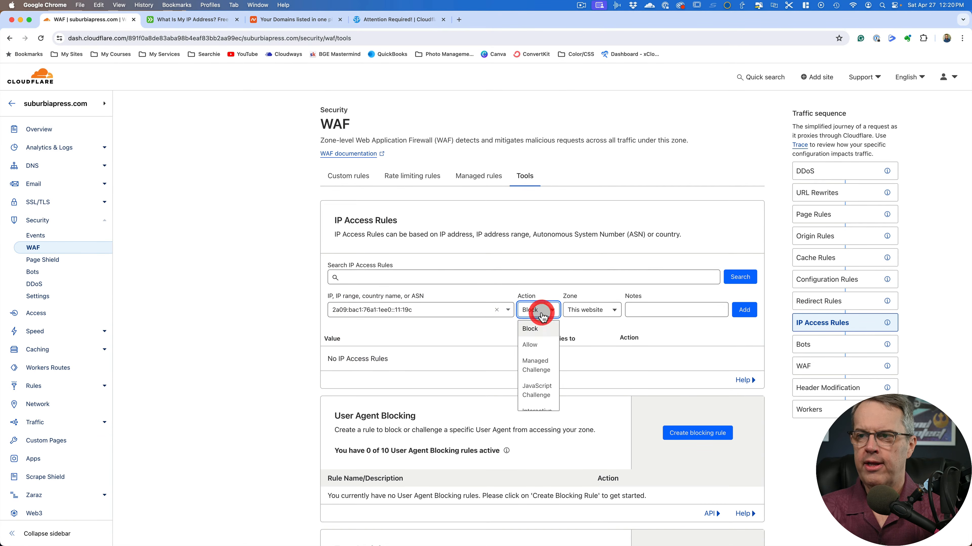
left_click(542, 344)
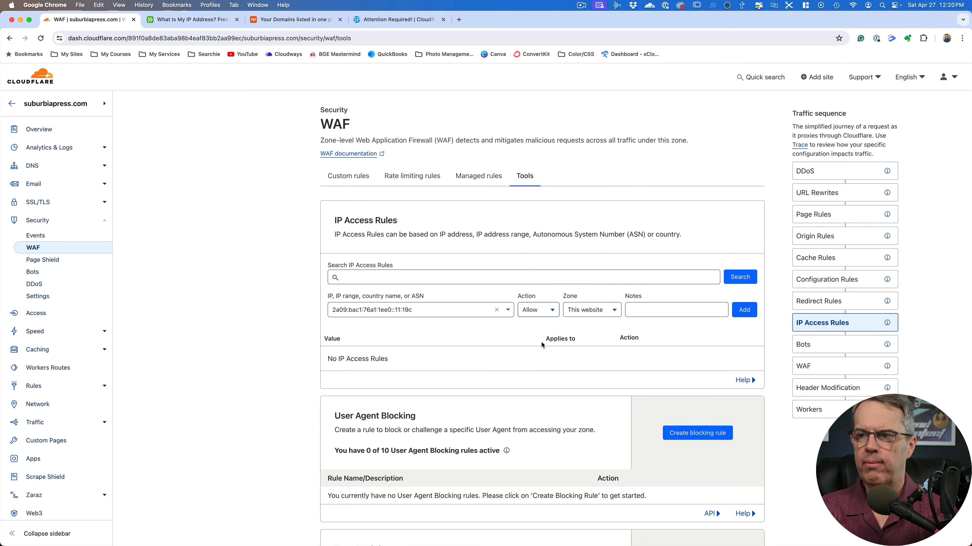
left_click(598, 310)
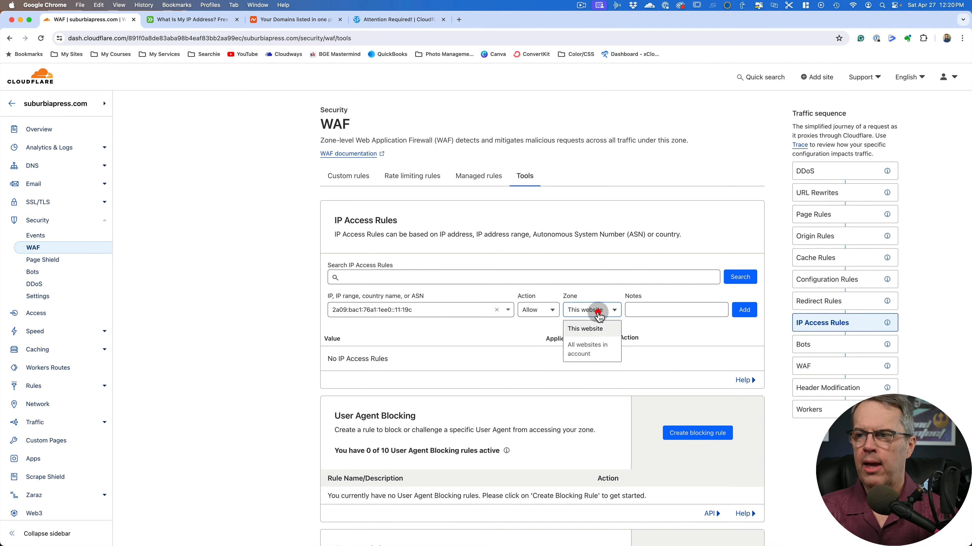
left_click(597, 350)
left_click(742, 310)
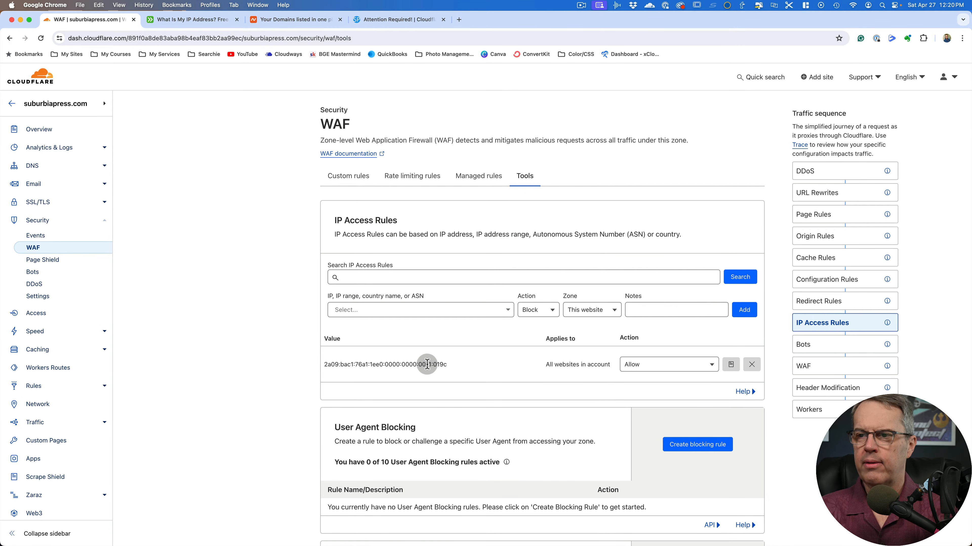
Reload the WordPress login page to test access with the allow rule, and return to the IP address page
left_click(385, 24)
key("super+r")
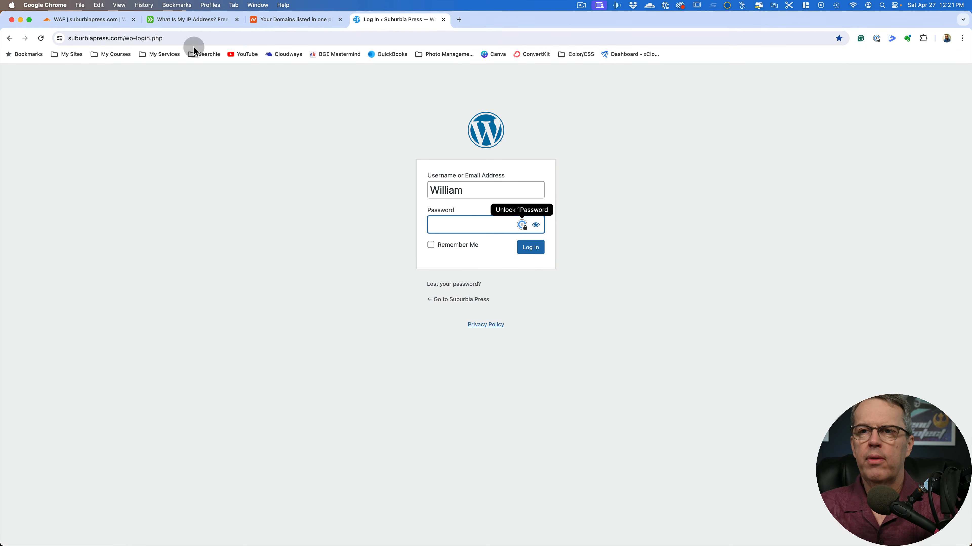
left_click(198, 22)
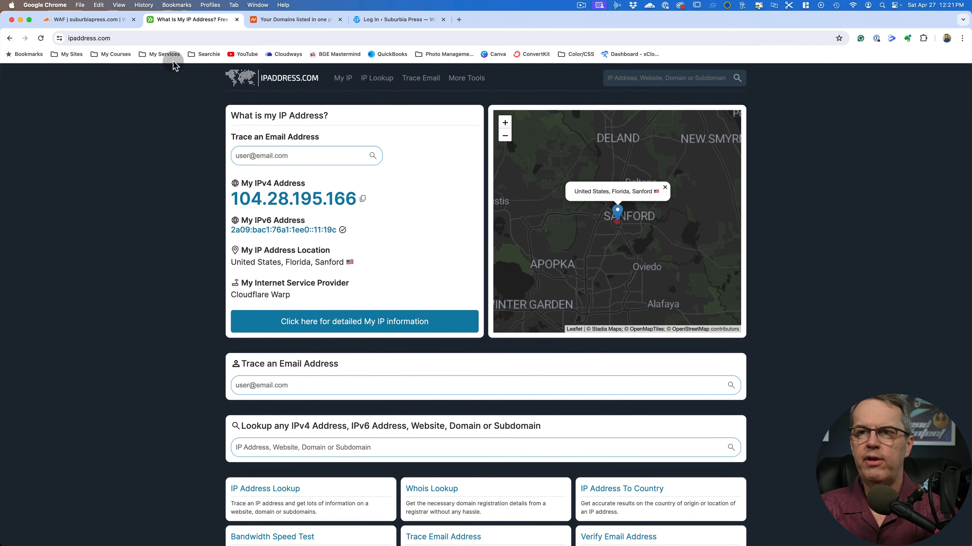
Open Cloudflare's security Events and inspect the details of the 12:21:02 PM blocked request in the activity log
left_click(118, 24)
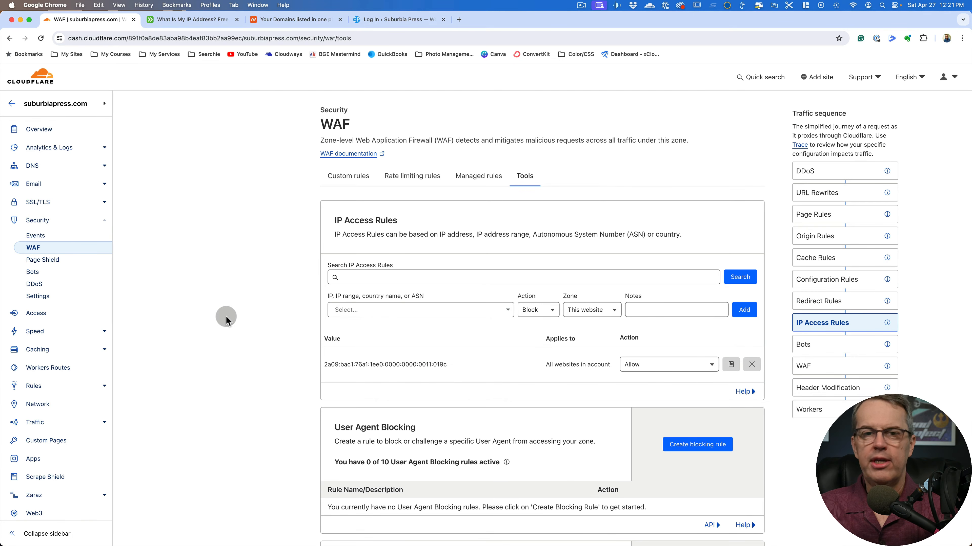
left_click(57, 238)
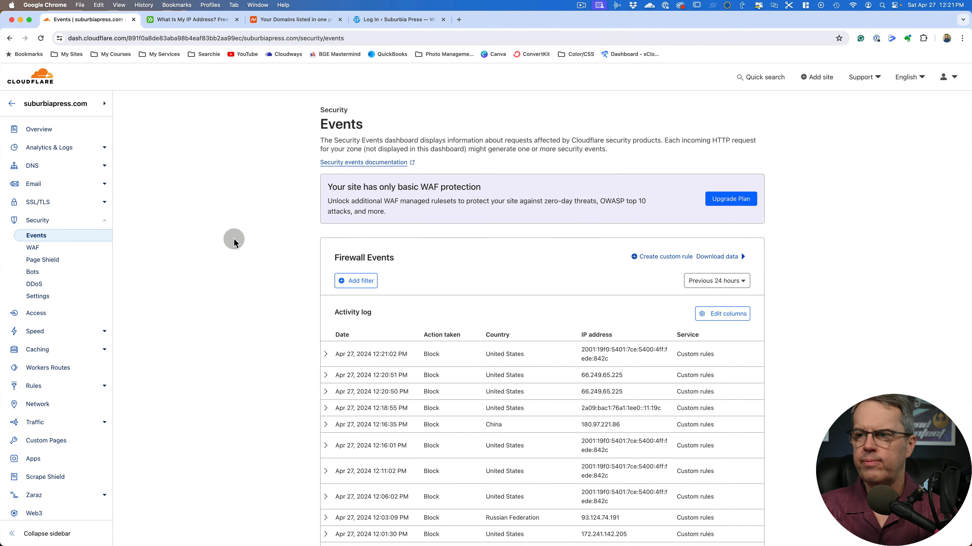
scroll(234, 238, "down", 3)
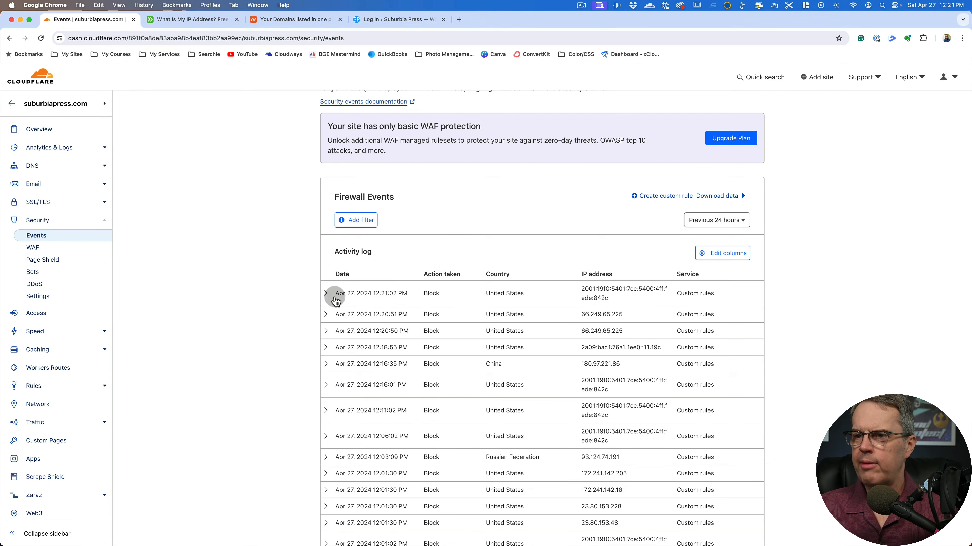
left_click(326, 293)
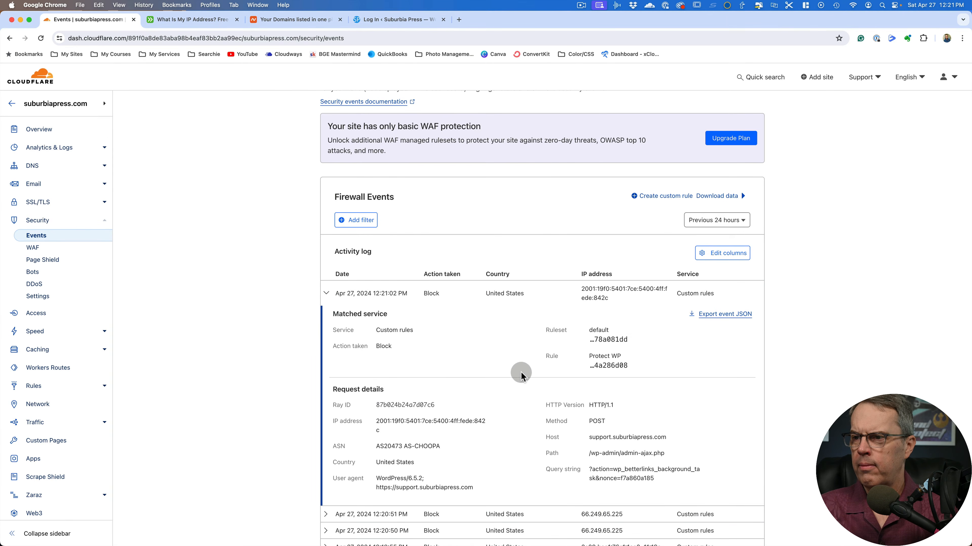
scroll(518, 370, "down", 1)
left_click(326, 287)
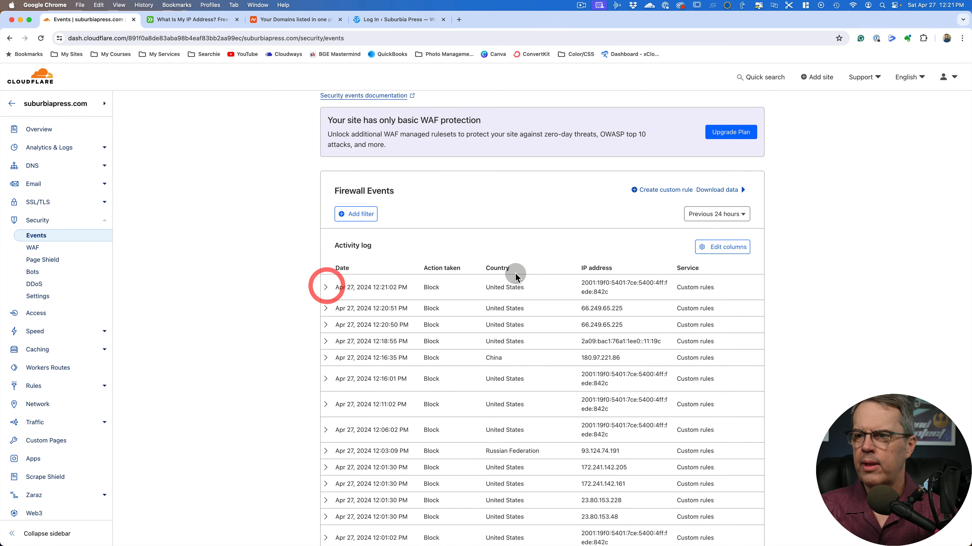
scroll(516, 274, "down", 3)
scroll(517, 279, "down", 1)
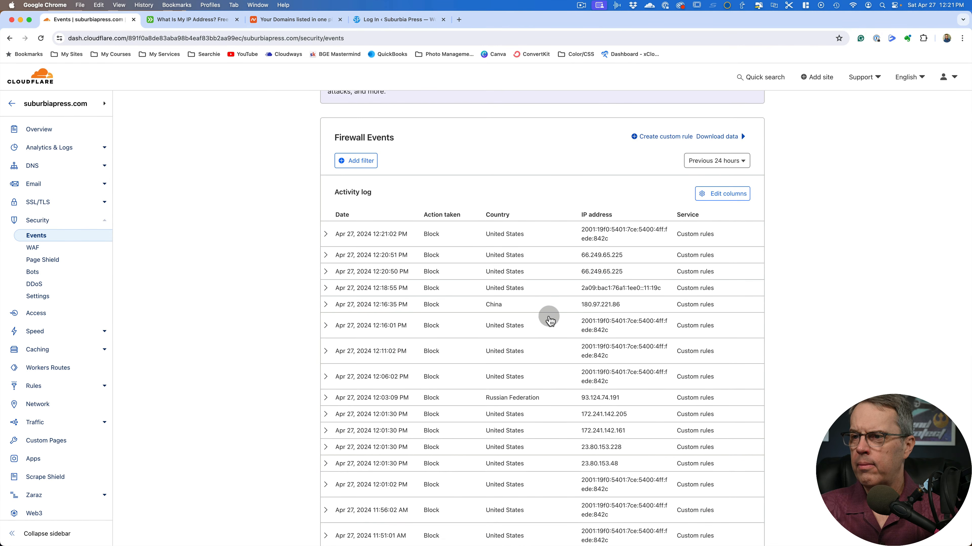
Examine the matched rule and request path of the 12:18:55 PM blocked event, and collapse its details
left_click(327, 290)
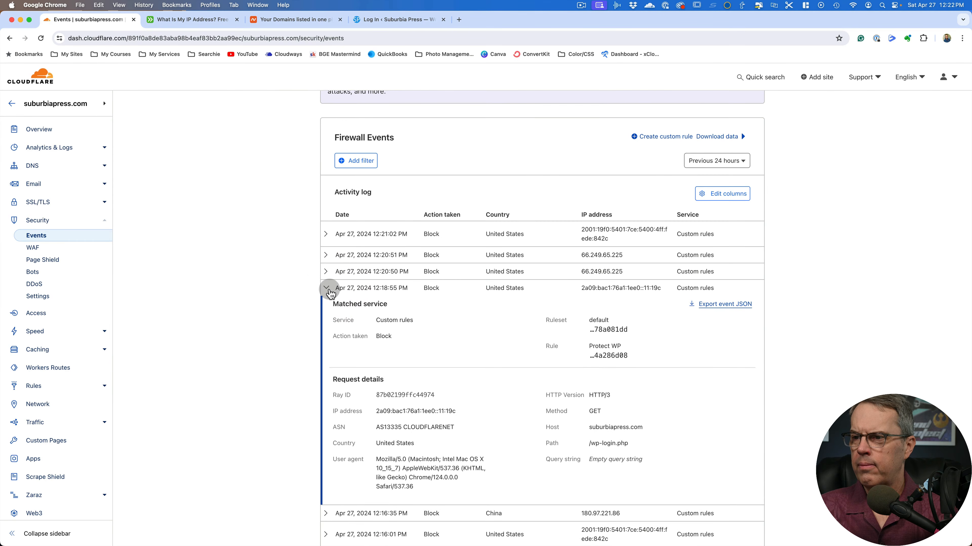
mouse_move(584, 442)
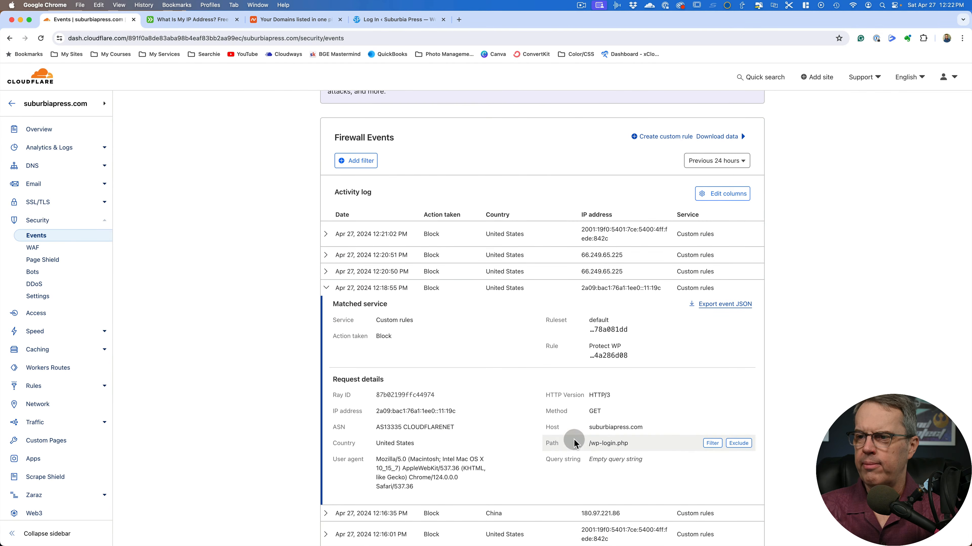
mouse_move(651, 446)
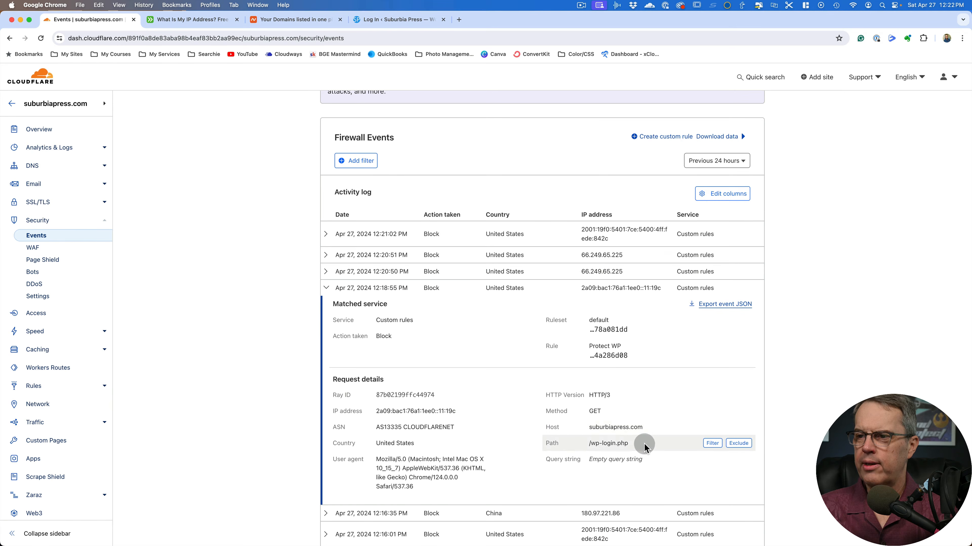
left_click(330, 289)
Expand the 12:21:02 PM event again and examine its matched rule, host, path, query string and IP address
left_click(325, 233)
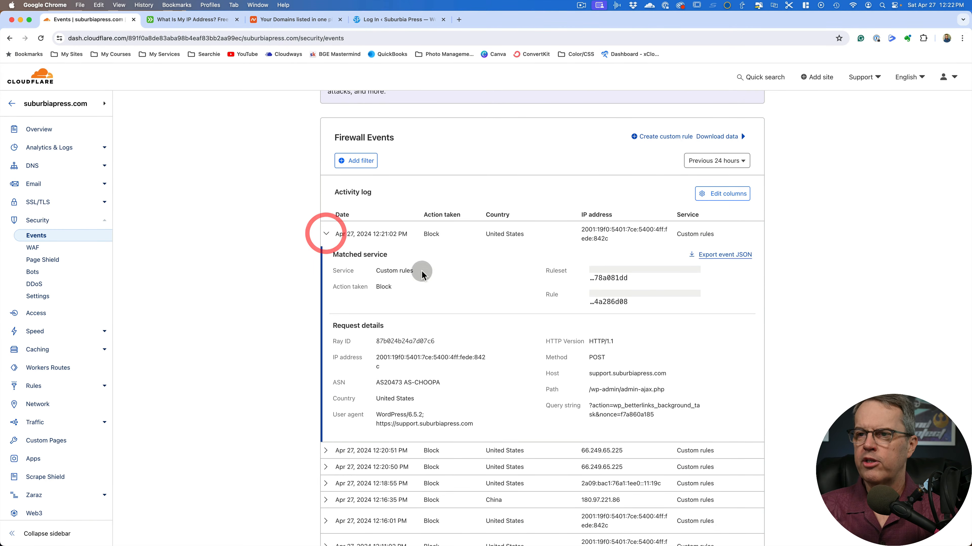
mouse_move(582, 377)
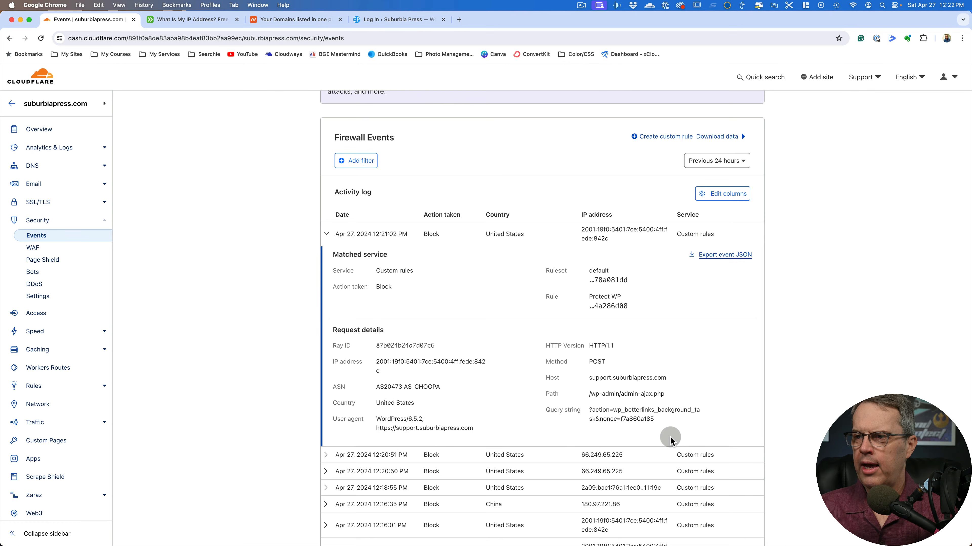
mouse_move(663, 426)
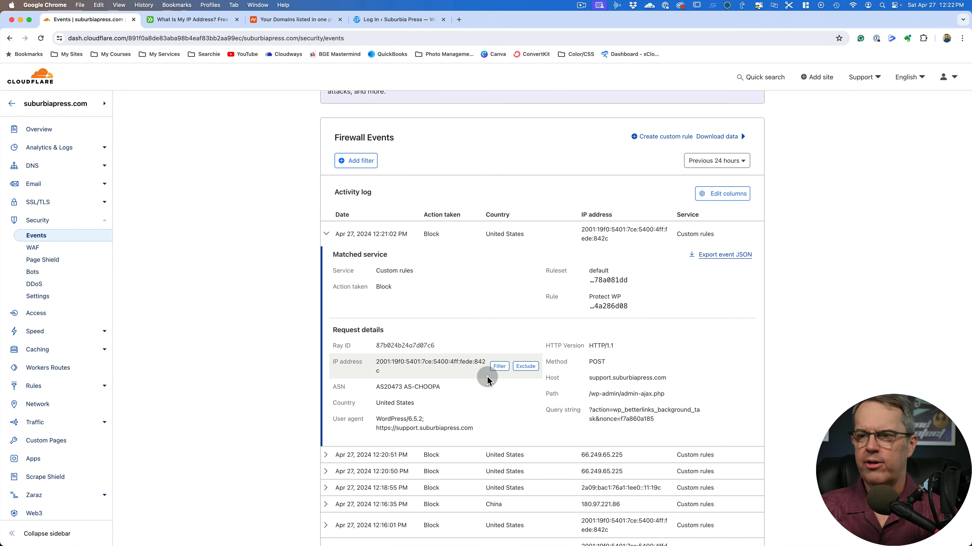
mouse_move(375, 286)
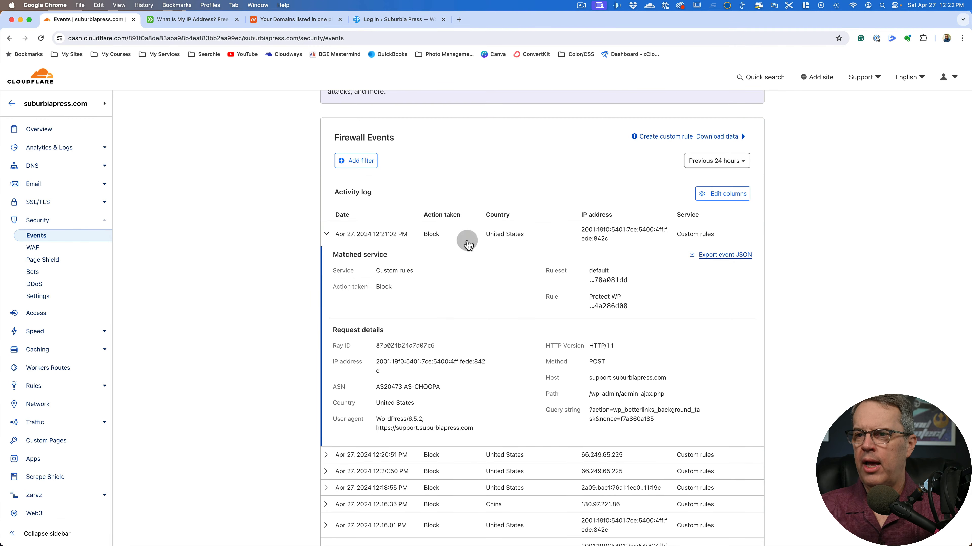
Collapse the expanded blocked event, return to the Cloudflare account home, and open the form for adding a site
left_click(326, 234)
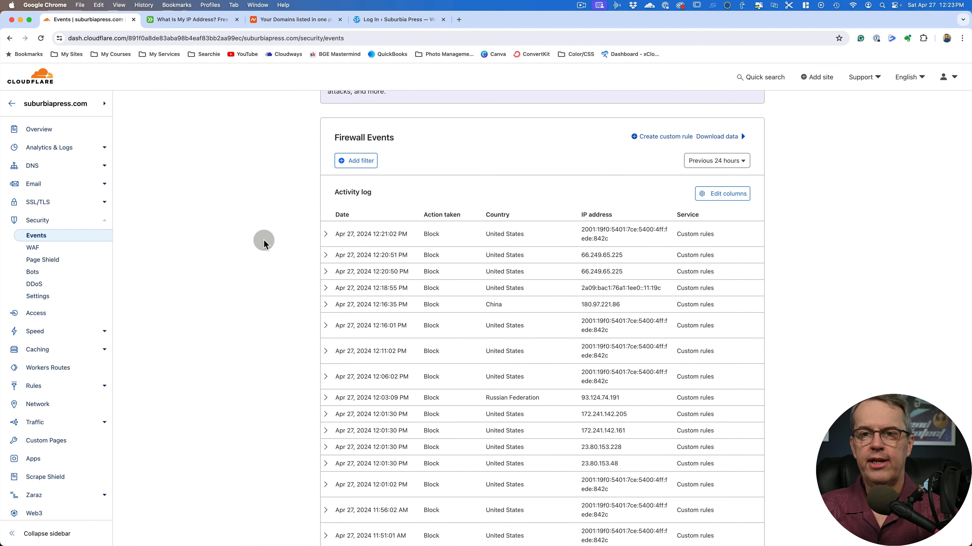
left_click(20, 87)
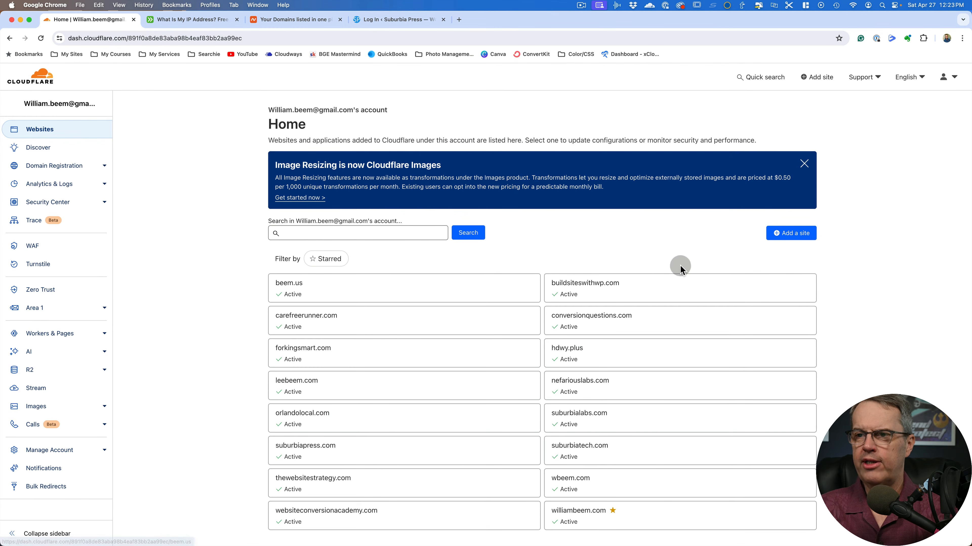
left_click(790, 235)
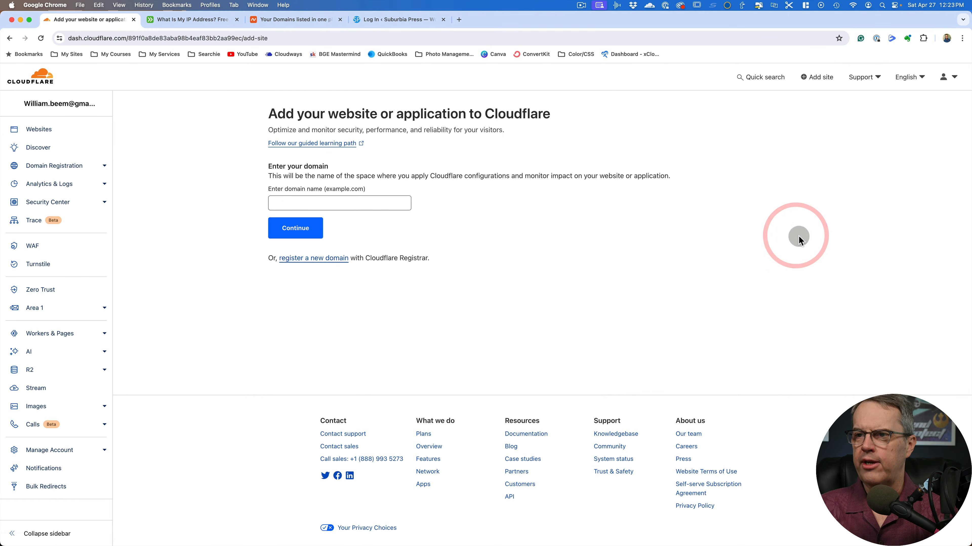
Switch to the Namecheap domain list, open the management page for suburbialive.com, and copy its domain name
left_click(277, 21)
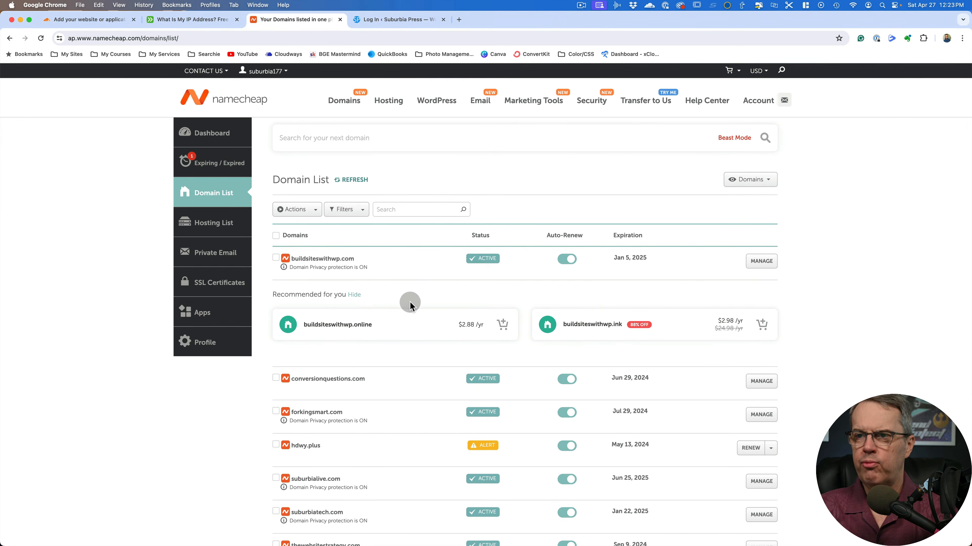
scroll(411, 302, "down", 2)
scroll(410, 302, "down", 3)
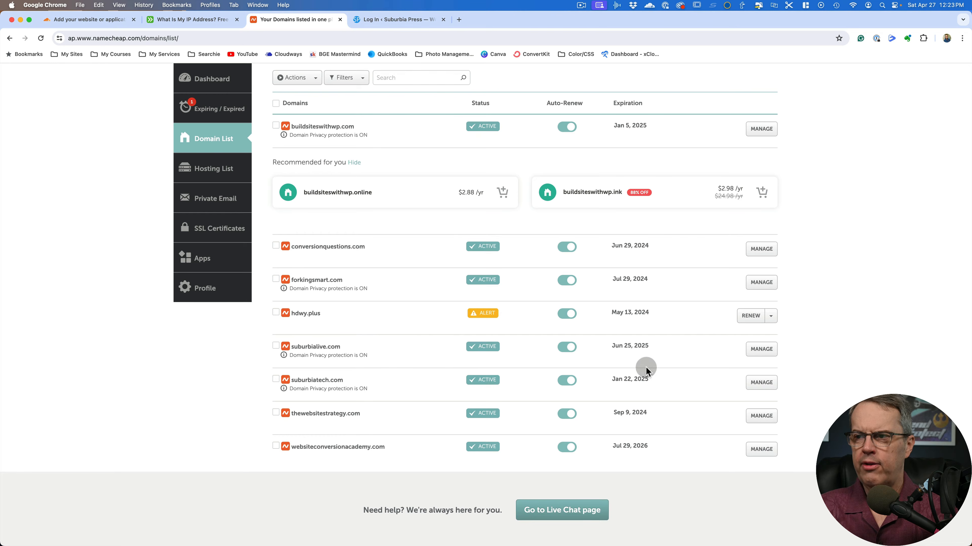
left_click(760, 349)
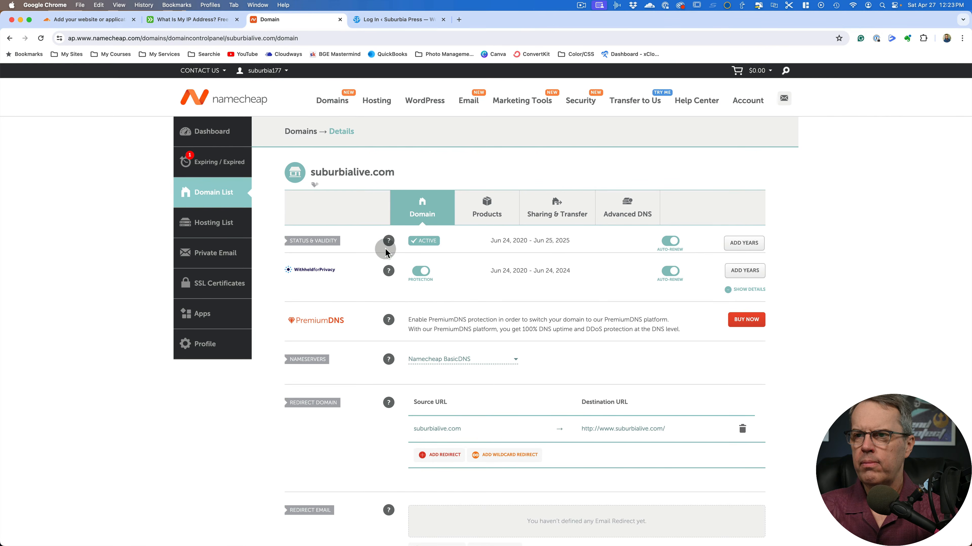
left_click_drag(311, 172, 391, 171)
key("super+c")
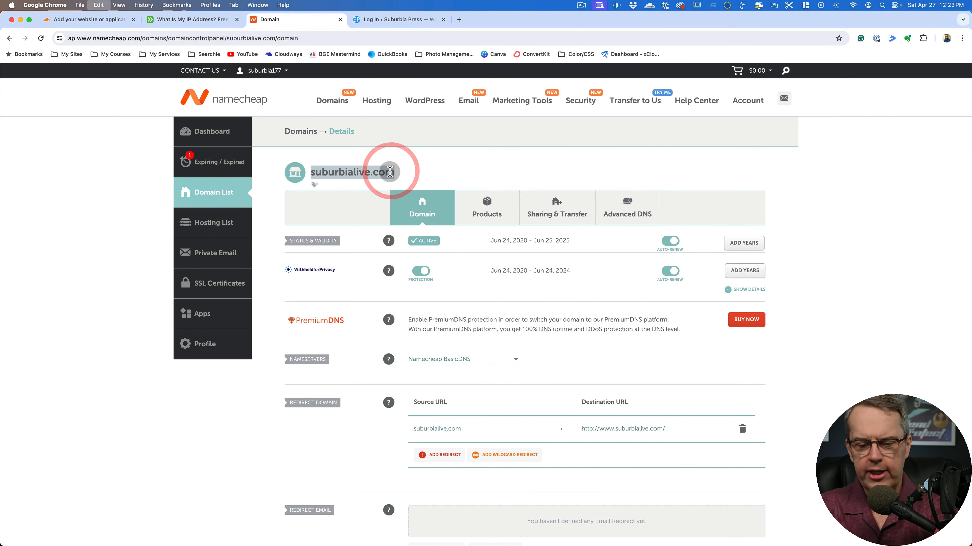
Return to Cloudflare and submit suburbialive.com as the domain of the new site
left_click(95, 20)
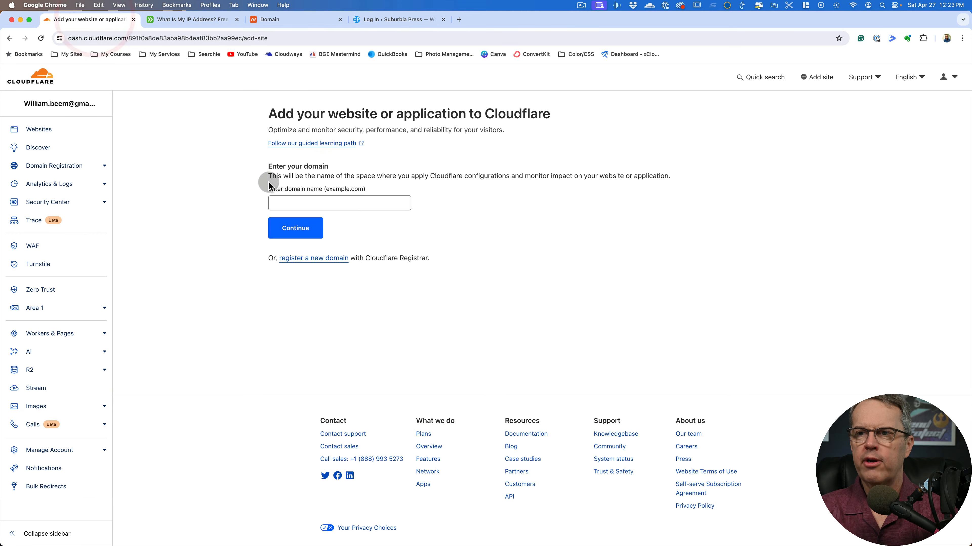
left_click(282, 203)
key("super+v")
left_click(313, 226)
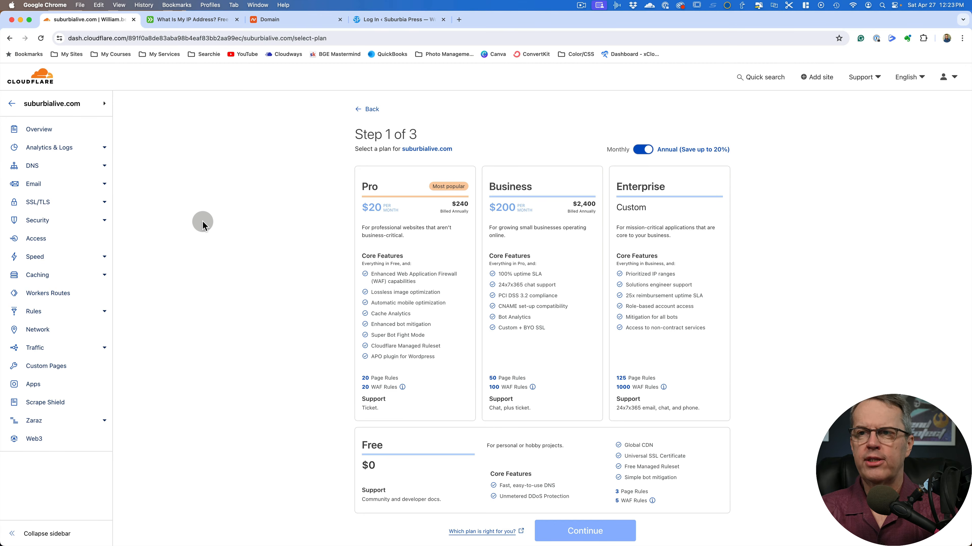
Choose the Free plan for suburbialive.com and continue with the site setup
scroll(237, 221, "down", 2)
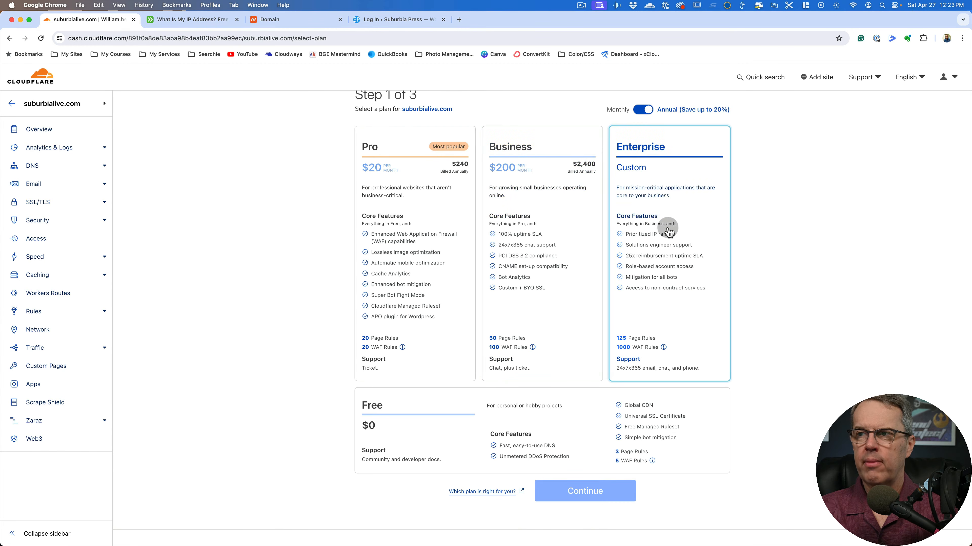
left_click(467, 424)
left_click(575, 492)
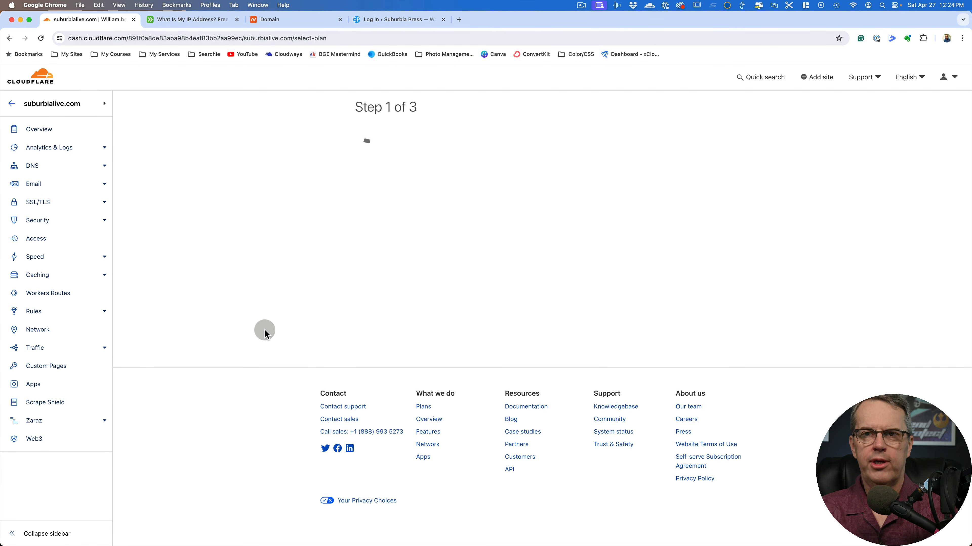
Review the scanned DNS records for suburbialive.com and accept them as they are
scroll(290, 322, "down", 2)
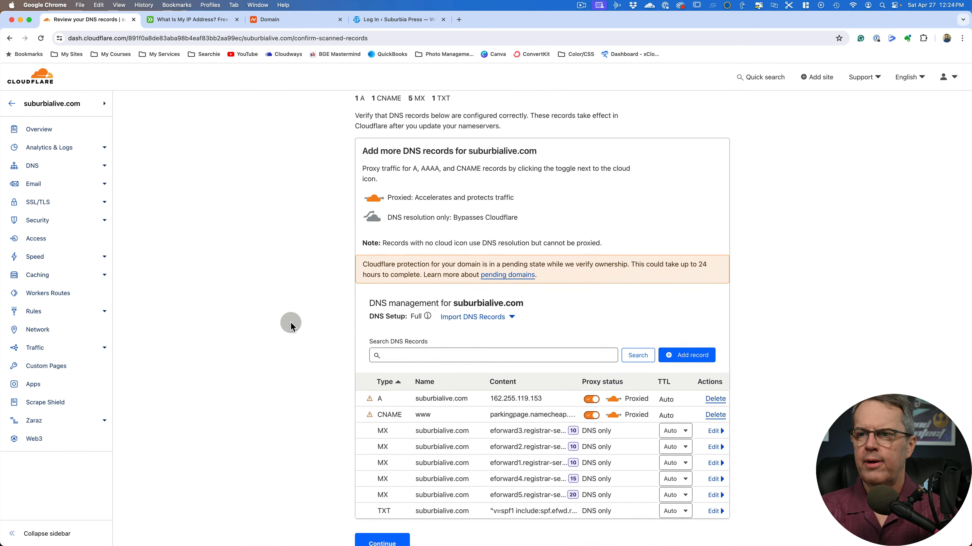
scroll(290, 323, "down", 2)
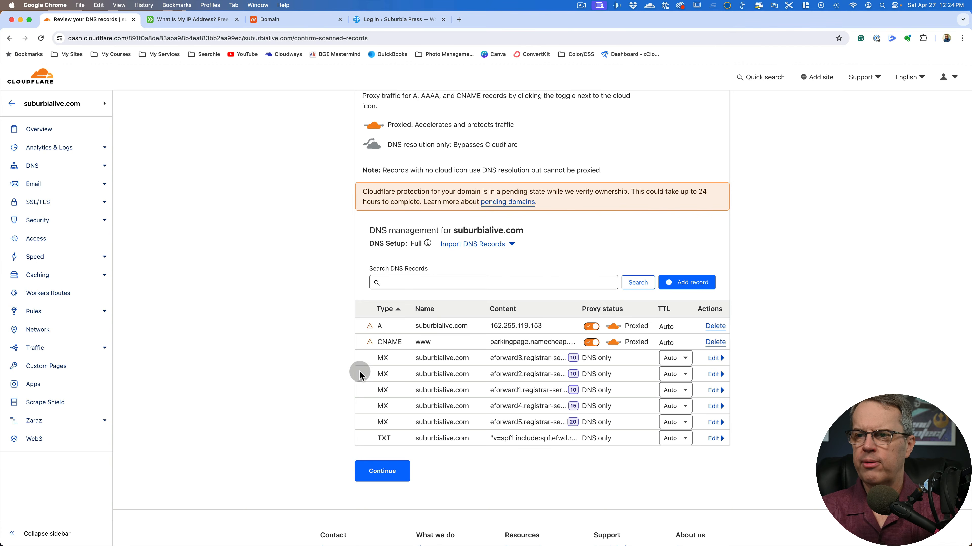
mouse_move(369, 328)
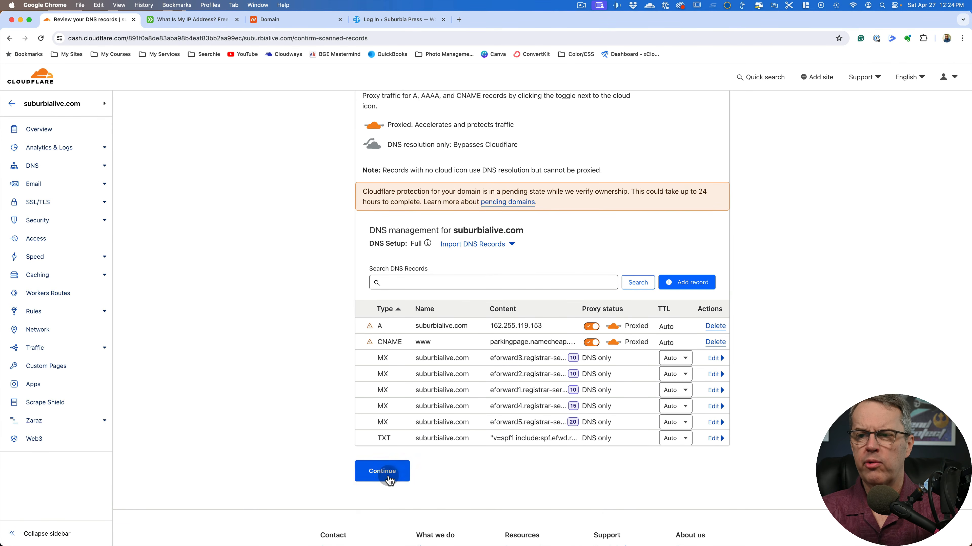
left_click(383, 471)
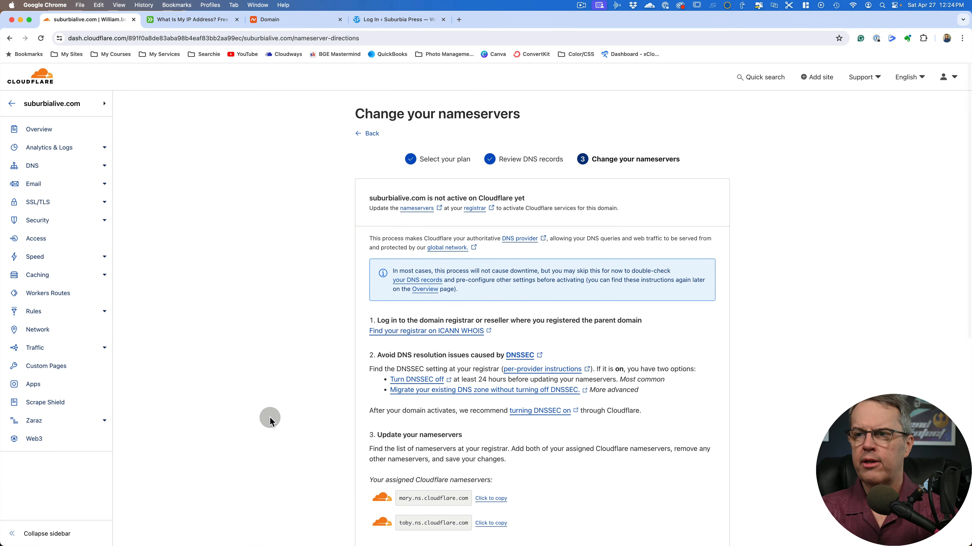
Review Cloudflare's nameserver instructions, and set the nameserver type of suburbialive.com to Custom DNS in Namecheap
scroll(308, 382, "down", 3)
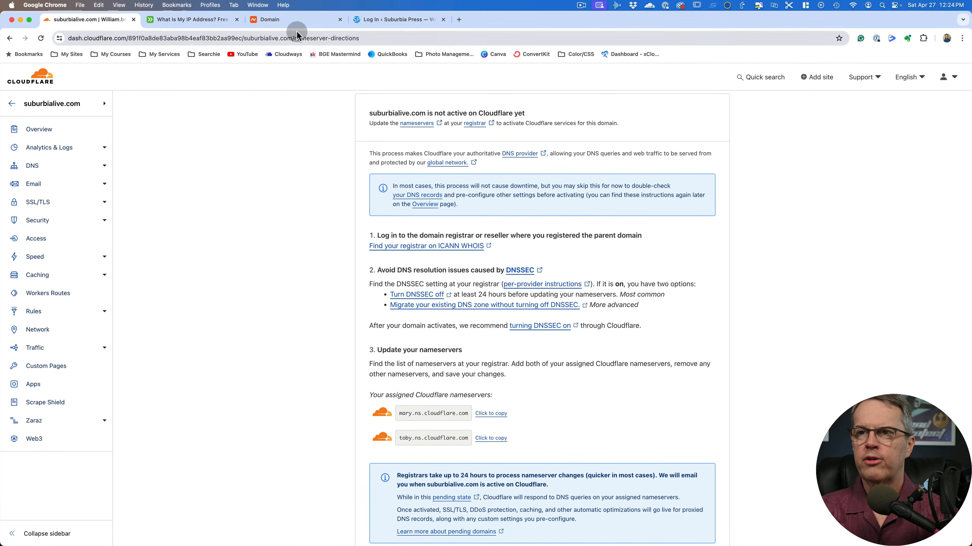
left_click(294, 20)
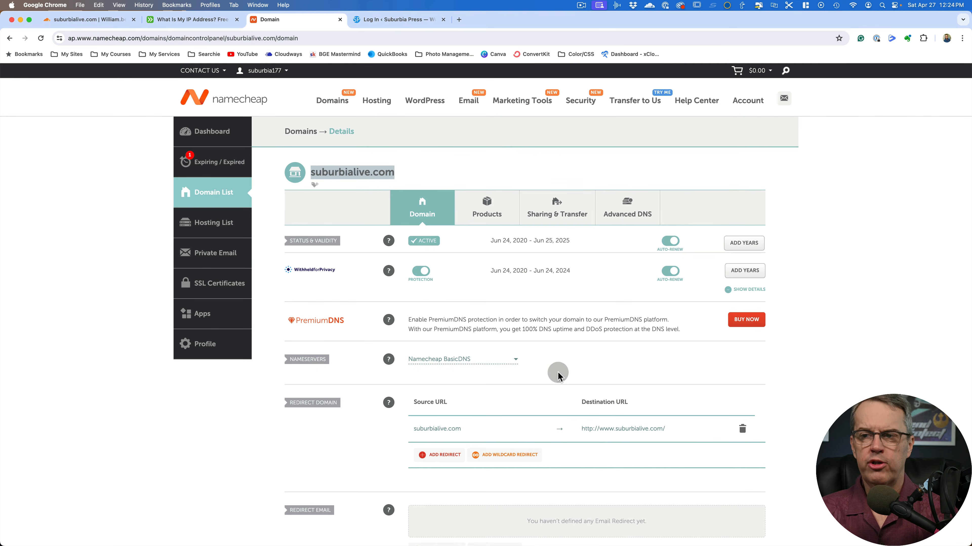
scroll(574, 364, "down", 1)
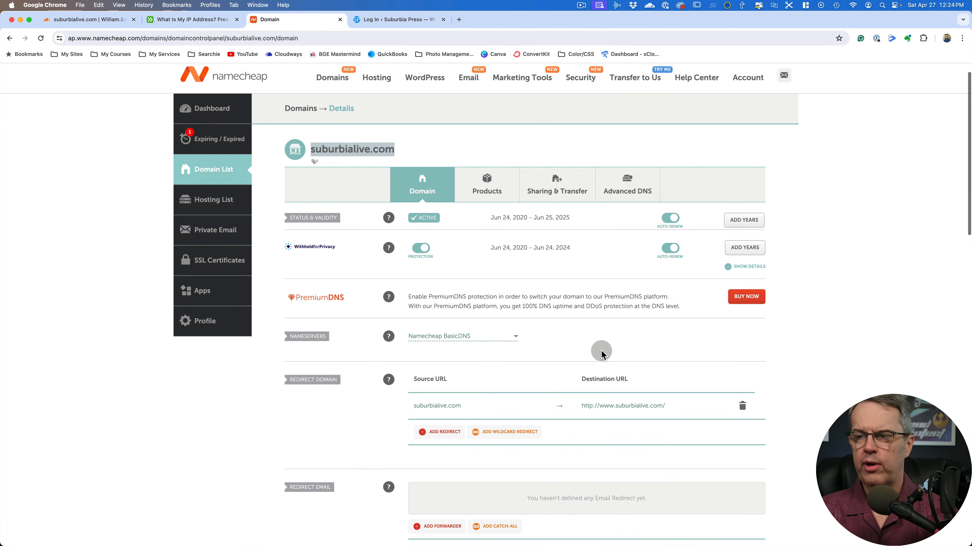
left_click(512, 337)
left_click(467, 379)
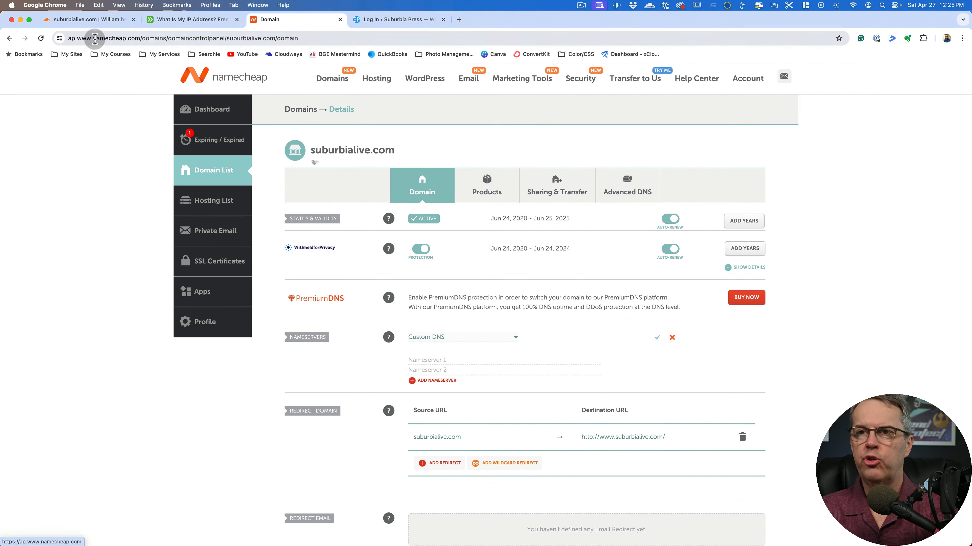
Copy the assigned nameserver mary.ns.cloudflare.com from Cloudflare and enter it as Nameserver 1 in Namecheap
left_click(88, 20)
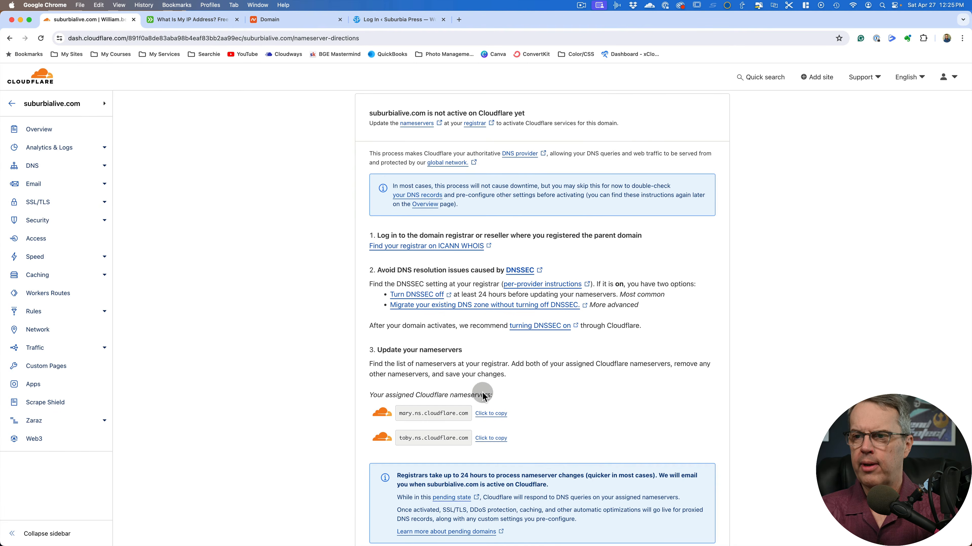
left_click(492, 419)
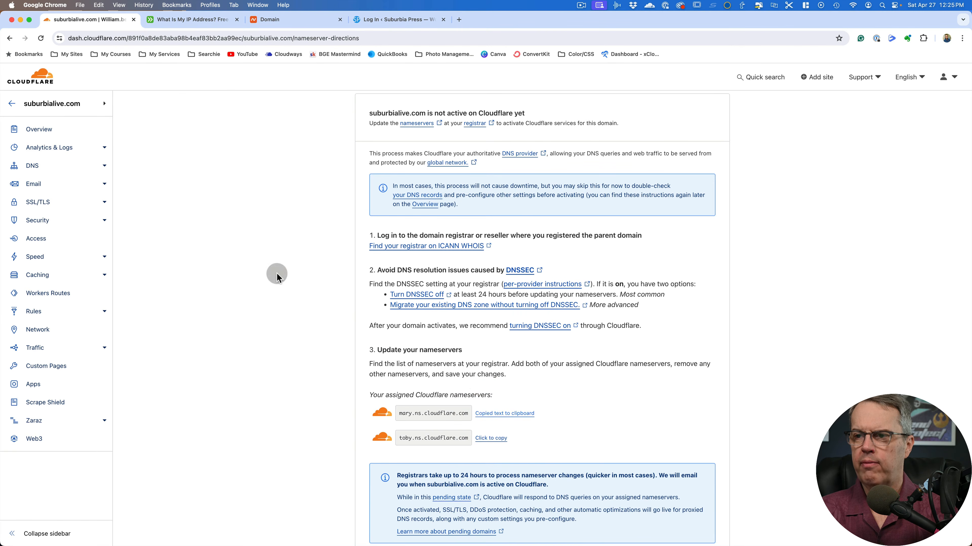
left_click(287, 18)
left_click(431, 360)
key("super+v")
left_click(204, 181)
Copy toby.ns.cloudflare.com from Cloudflare into Namecheap as Nameserver 2 and save the custom nameservers
left_click(92, 20)
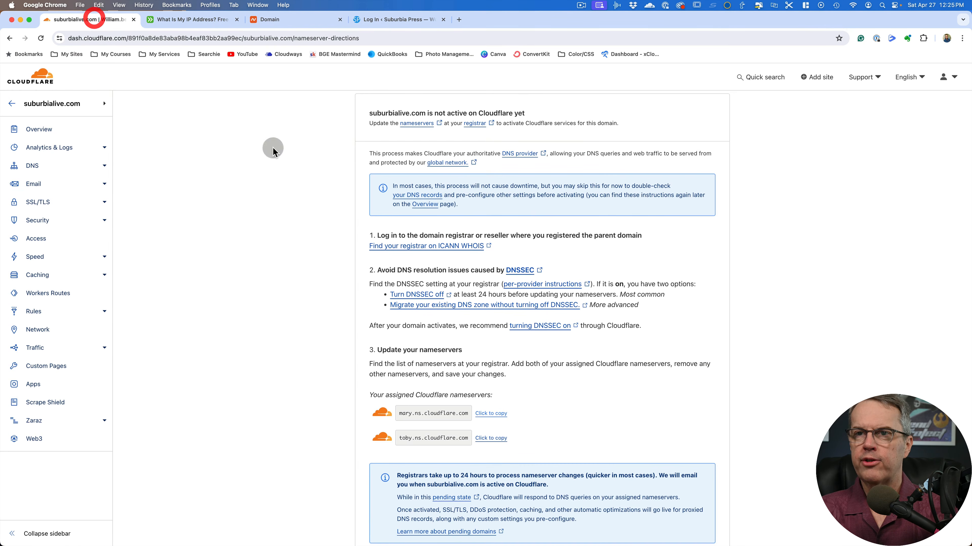
left_click(492, 439)
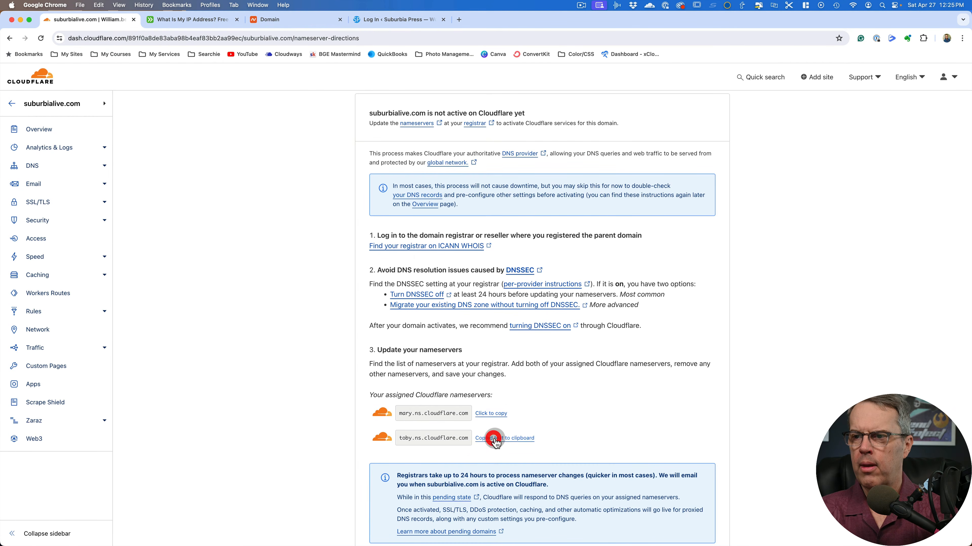
left_click(267, 23)
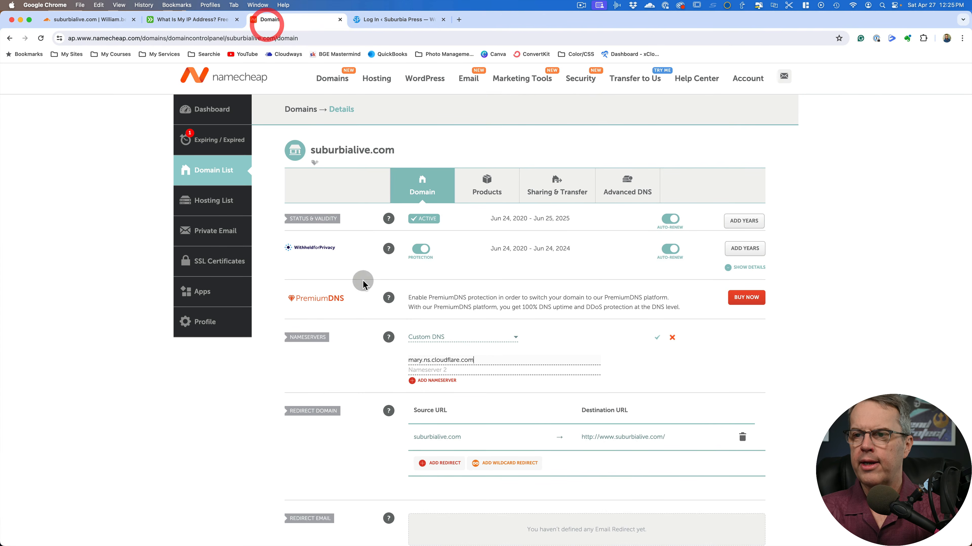
left_click(435, 369)
key("super+v")
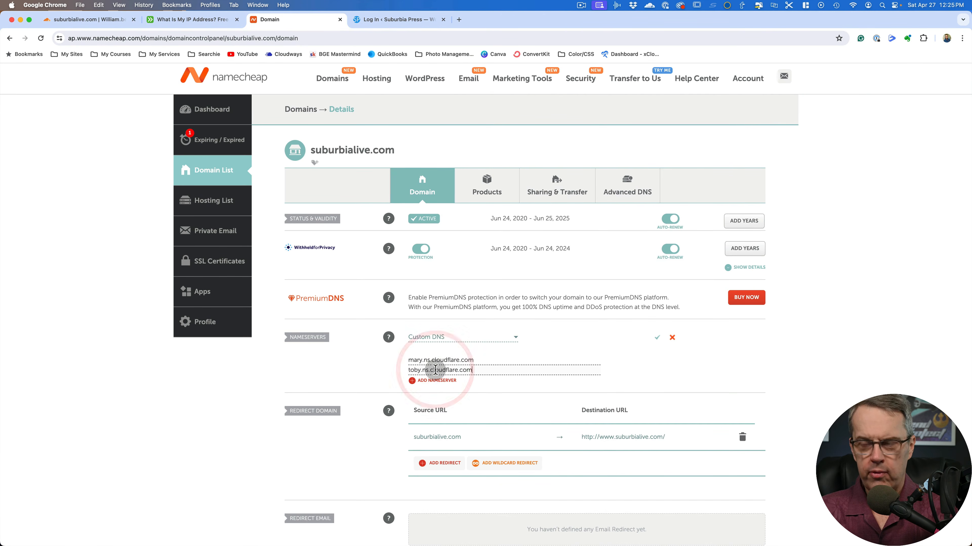
left_click(657, 339)
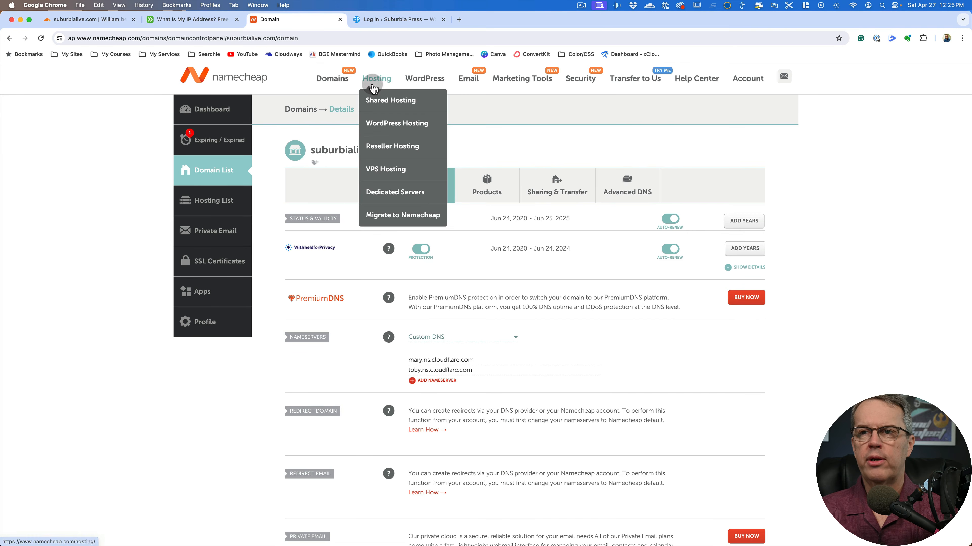
Return to Cloudflare, continue past the nameserver instructions, and start the Quick Start Guide for suburbialive.com
left_click(93, 23)
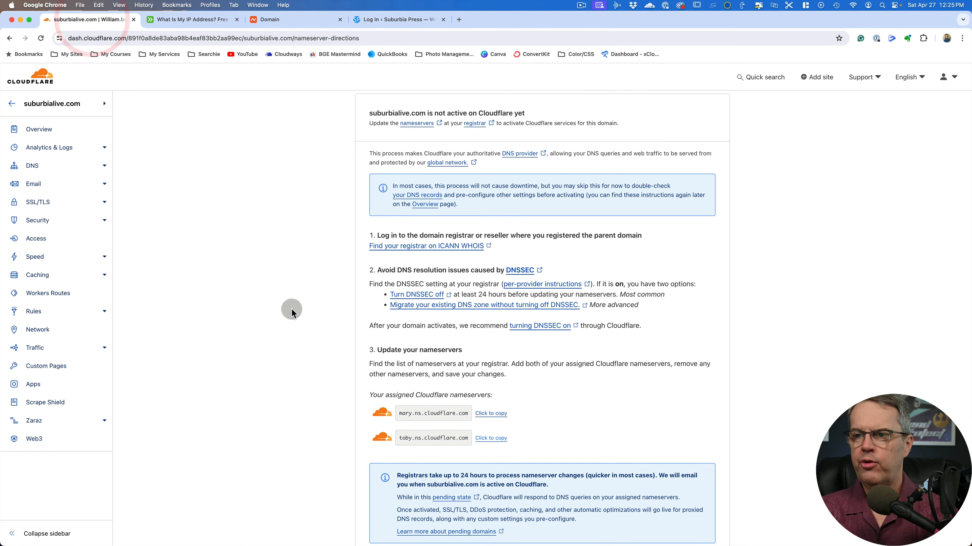
scroll(288, 311, "down", 5)
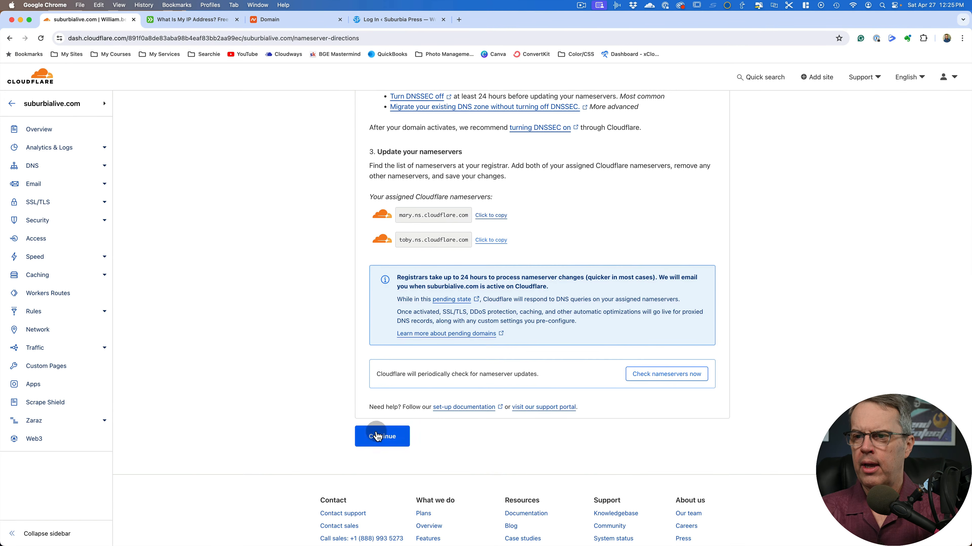
left_click(378, 438)
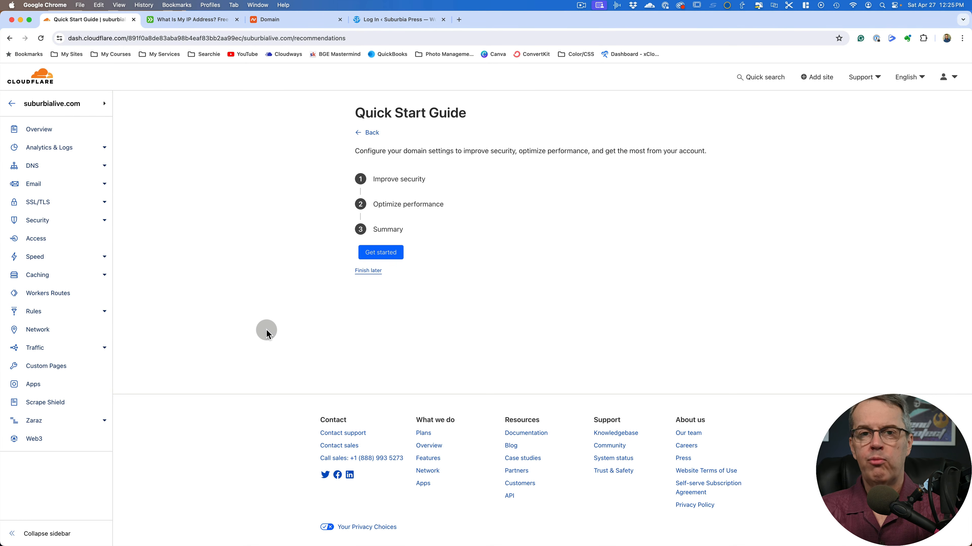
left_click(384, 252)
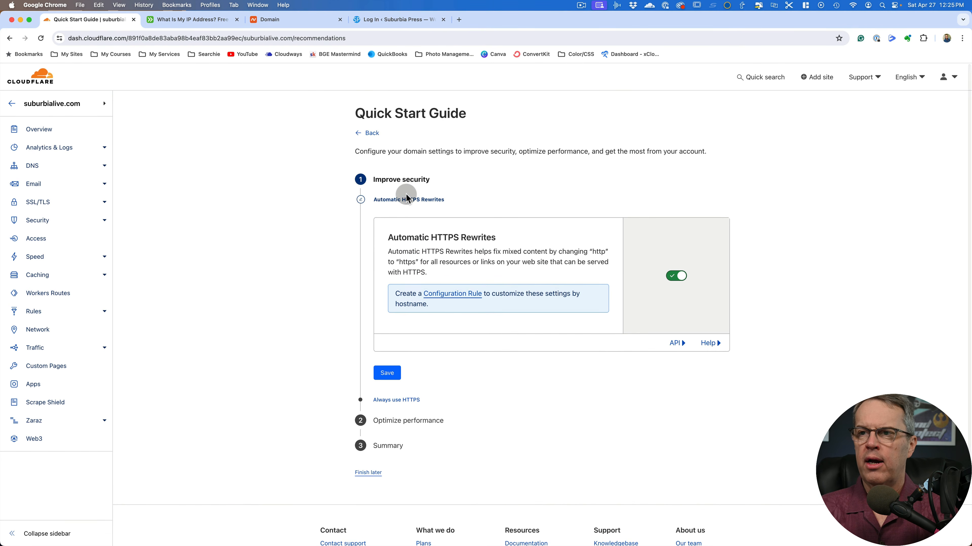
Save Automatic HTTPS Rewrites as enabled, and turn on and save Always Use HTTPS
scroll(308, 294, "down", 2)
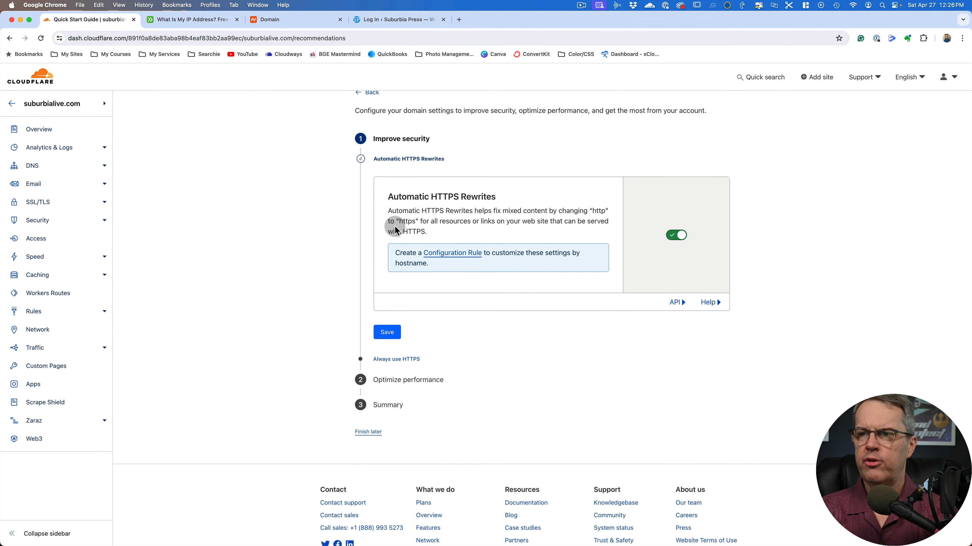
left_click(388, 337)
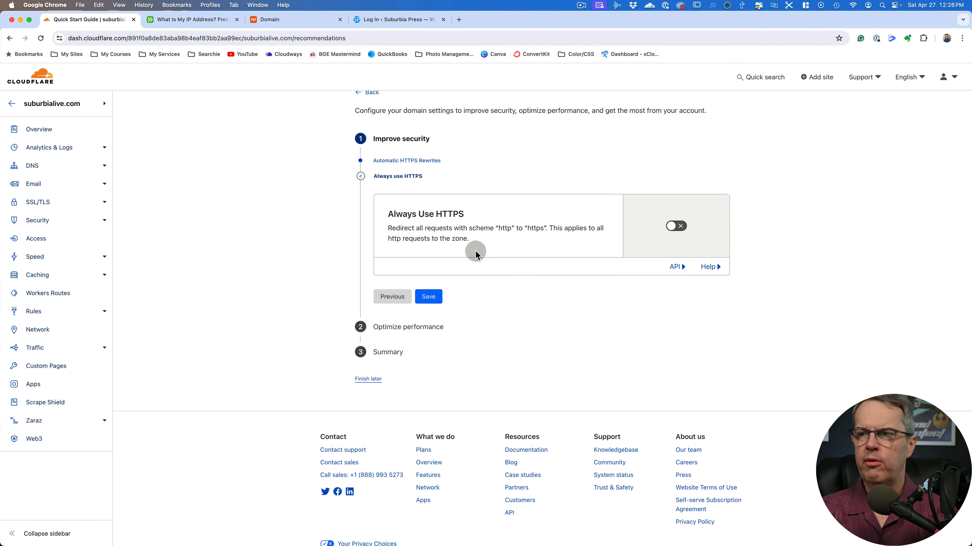
left_click(674, 234)
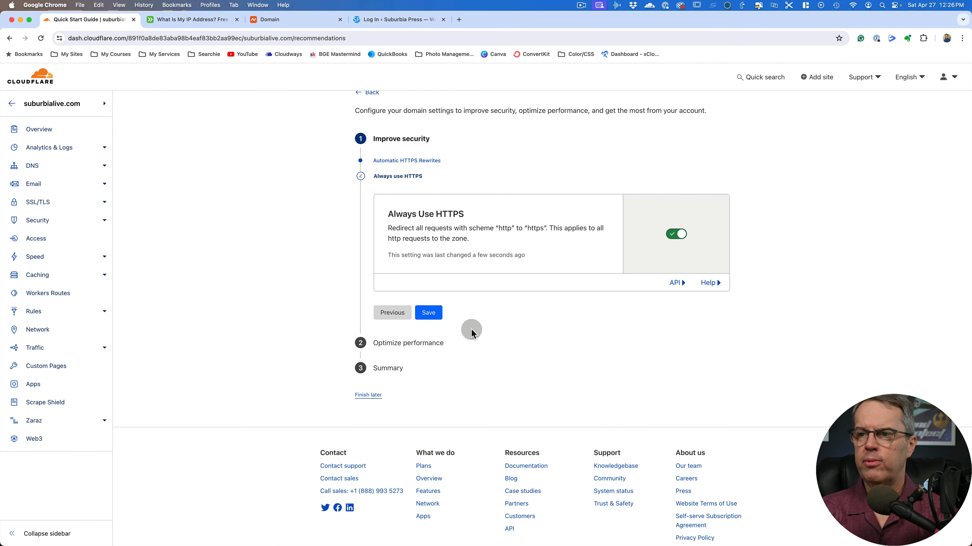
left_click(431, 316)
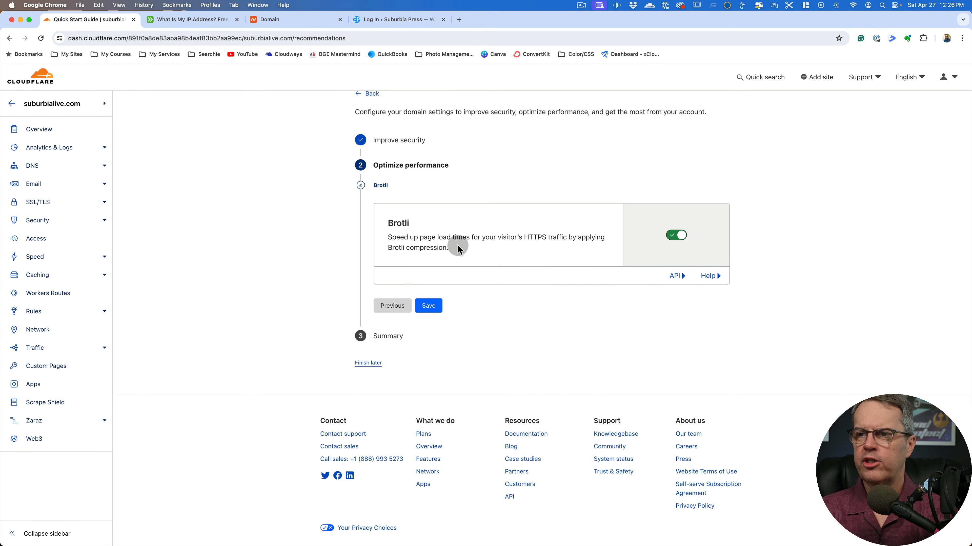
Save Brotli compression as enabled and finish the Quick Start Guide
left_click(429, 305)
left_click(387, 289)
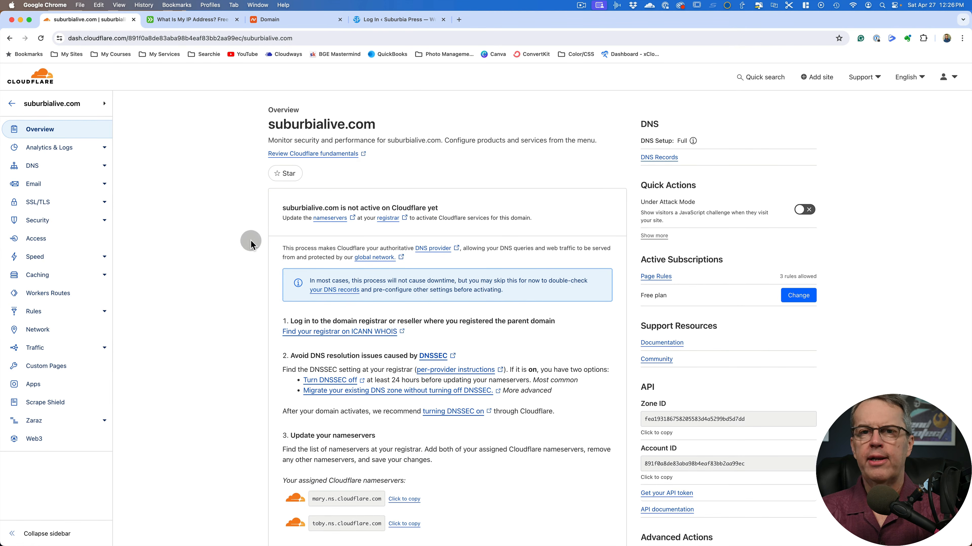
Turn on Hotlink Protection in the Scrape Shield settings of suburbialive.com
scroll(250, 240, "down", 5)
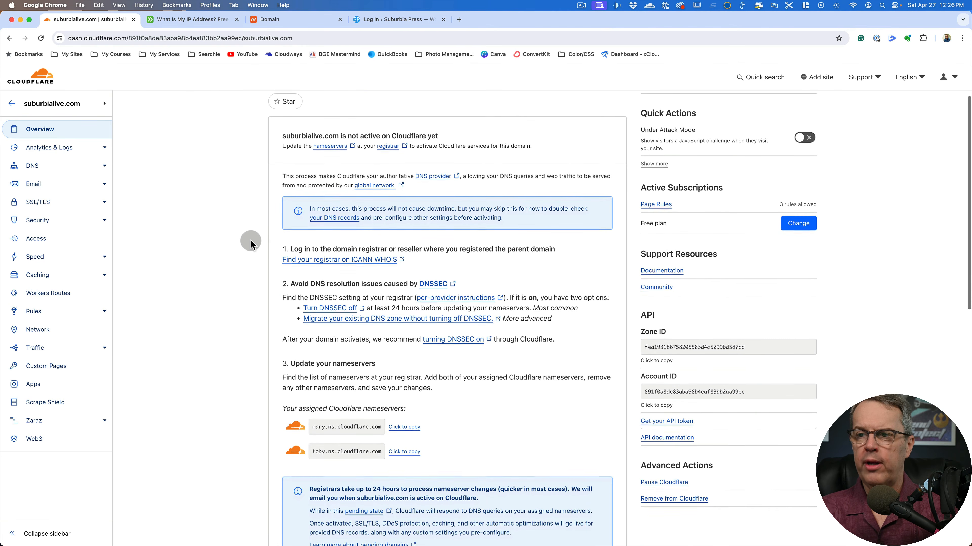
scroll(251, 239, "up", 5)
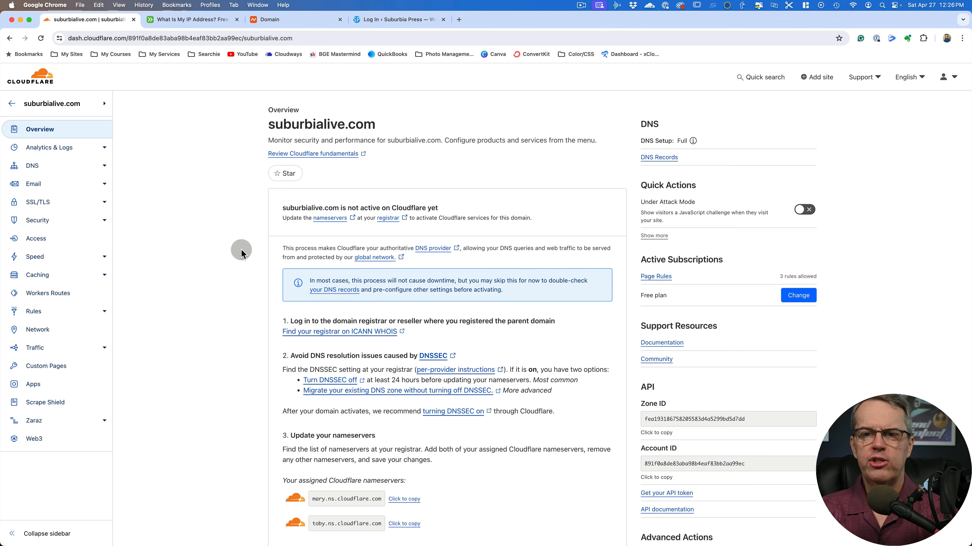
left_click(46, 403)
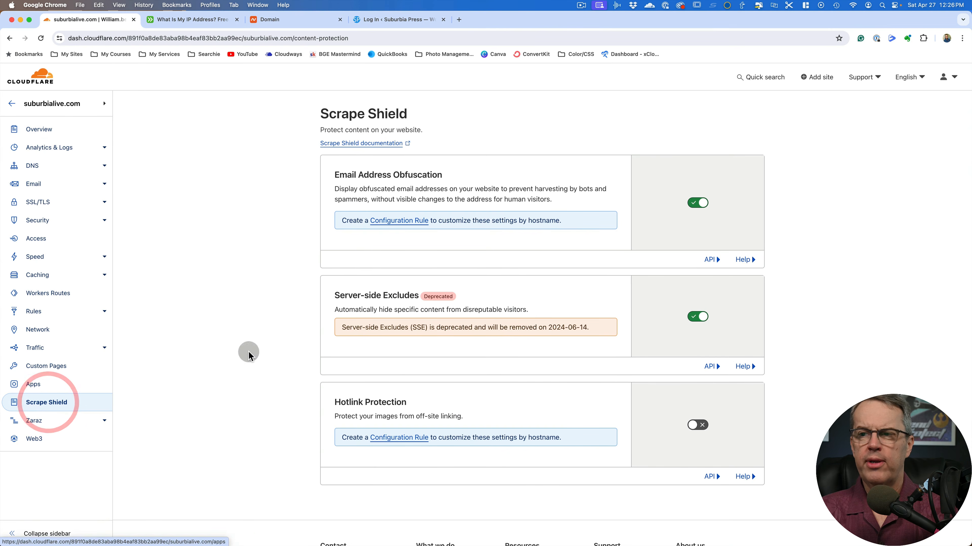
left_click(698, 427)
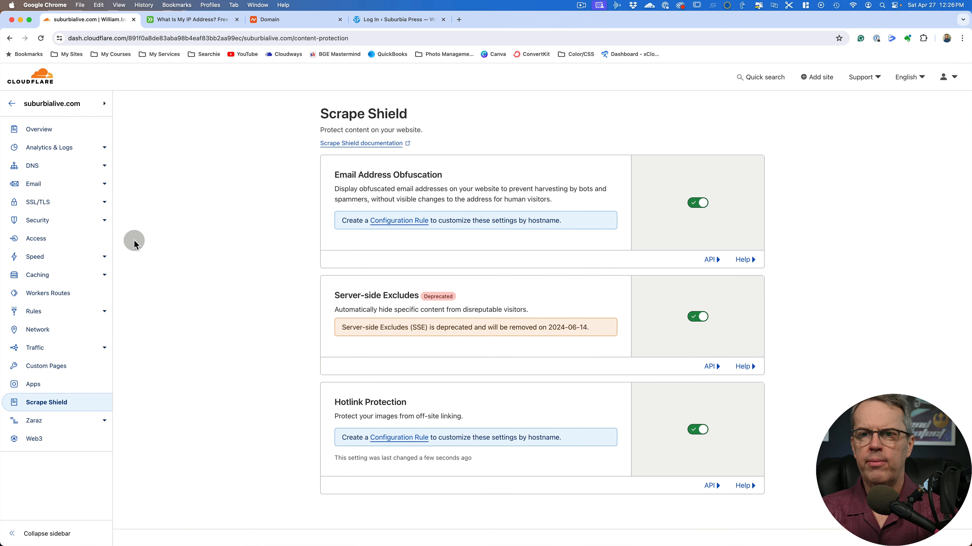
Check the Bot Fight Mode setting for suburbialive.com and review the WAF custom rules and rule templates
left_click(44, 221)
left_click(35, 272)
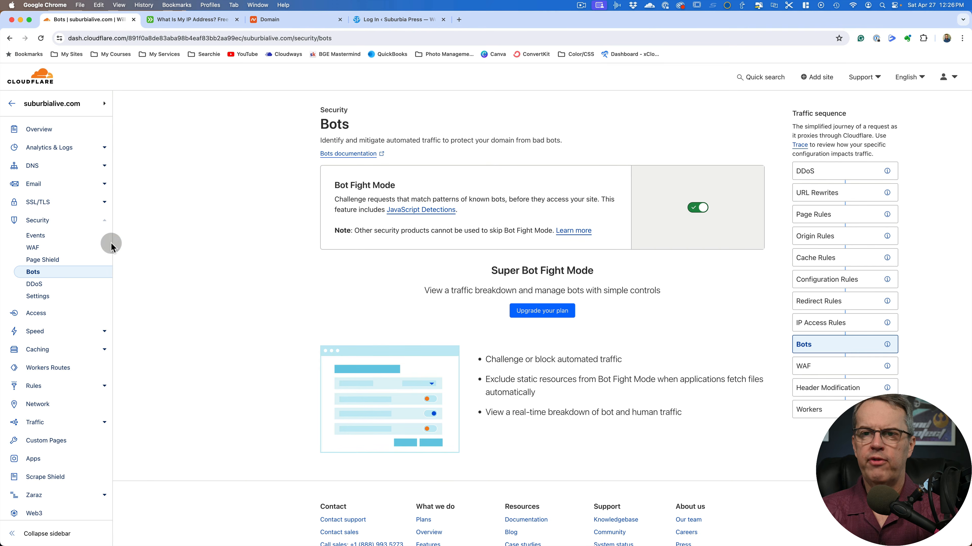
left_click(57, 251)
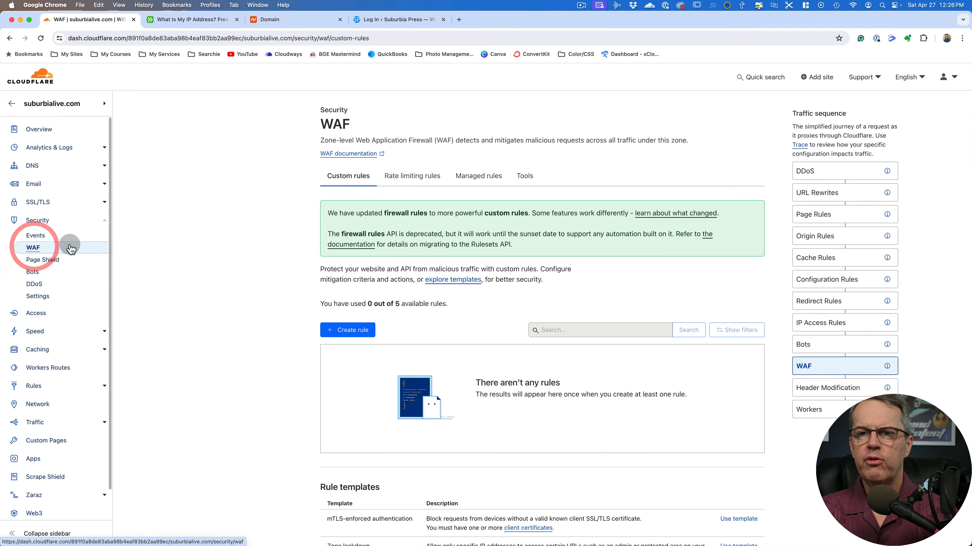
scroll(241, 244, "down", 3)
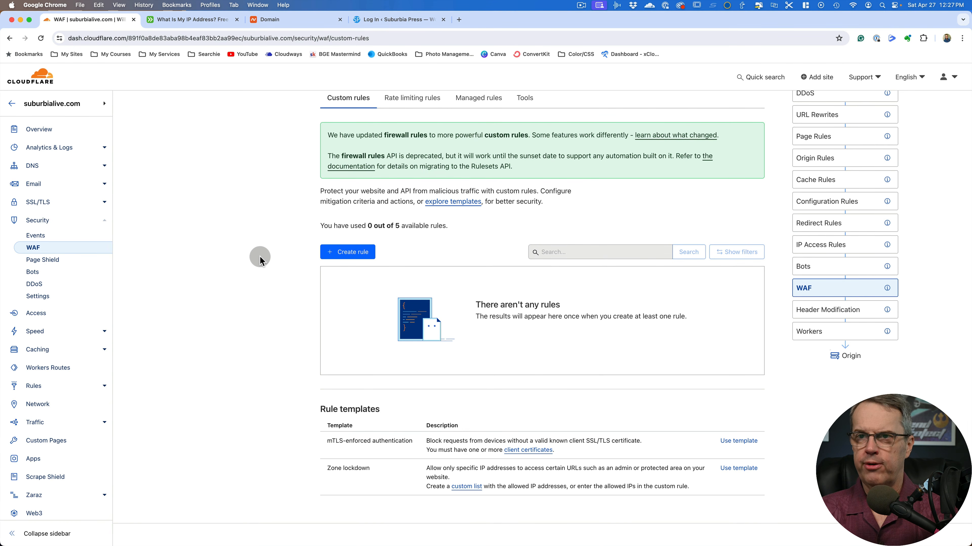
scroll(260, 256, "up", 3)
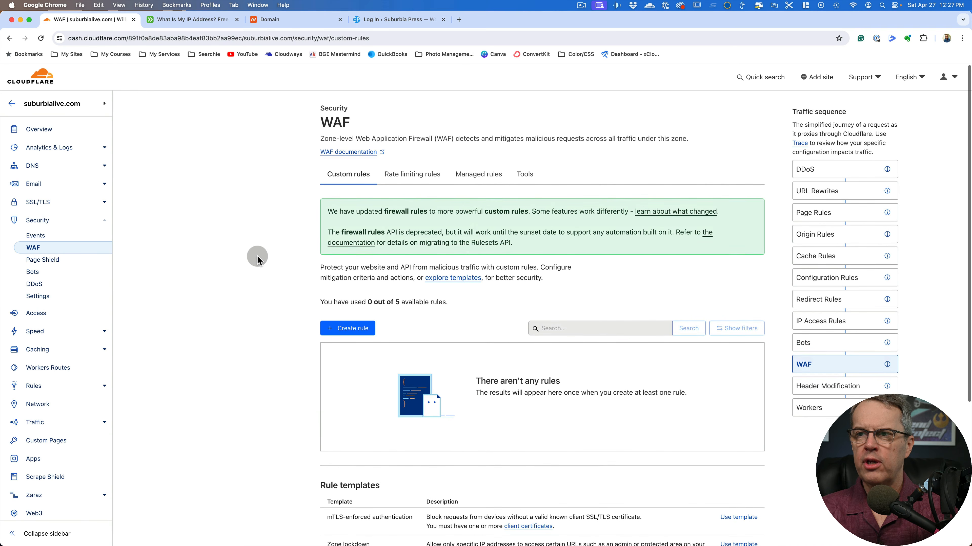
Open the WAF IP Access Rules and compare the listed address with the current IP addresses on ipaddress.com
left_click(523, 177)
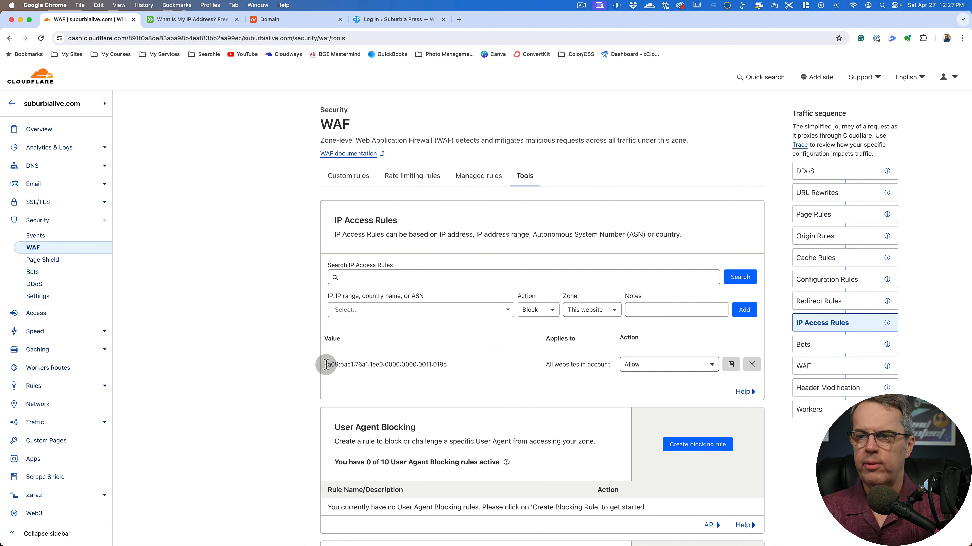
left_click(193, 20)
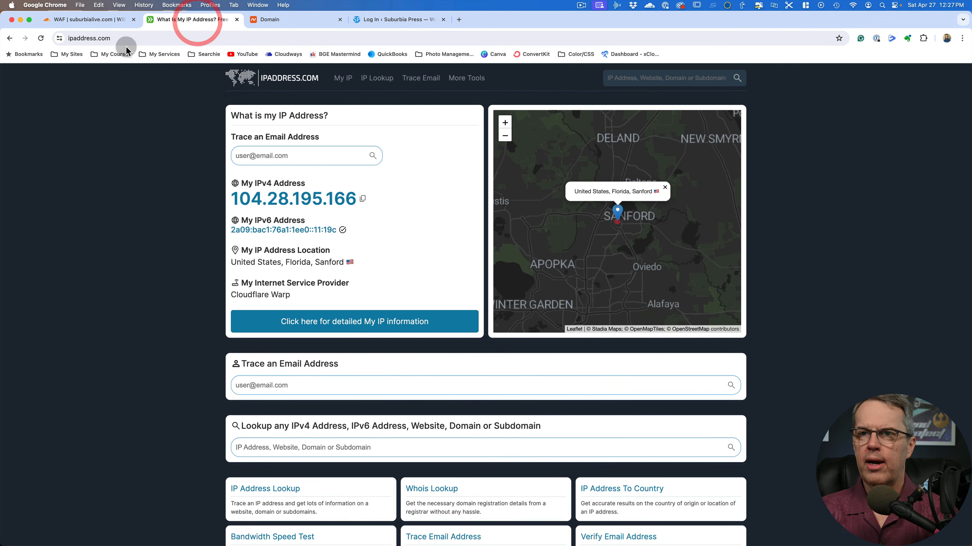
left_click(96, 23)
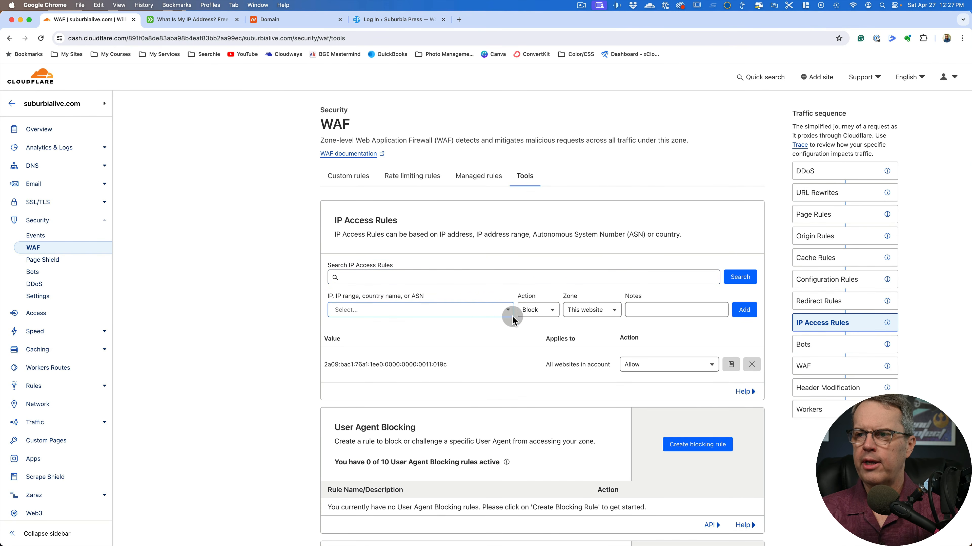